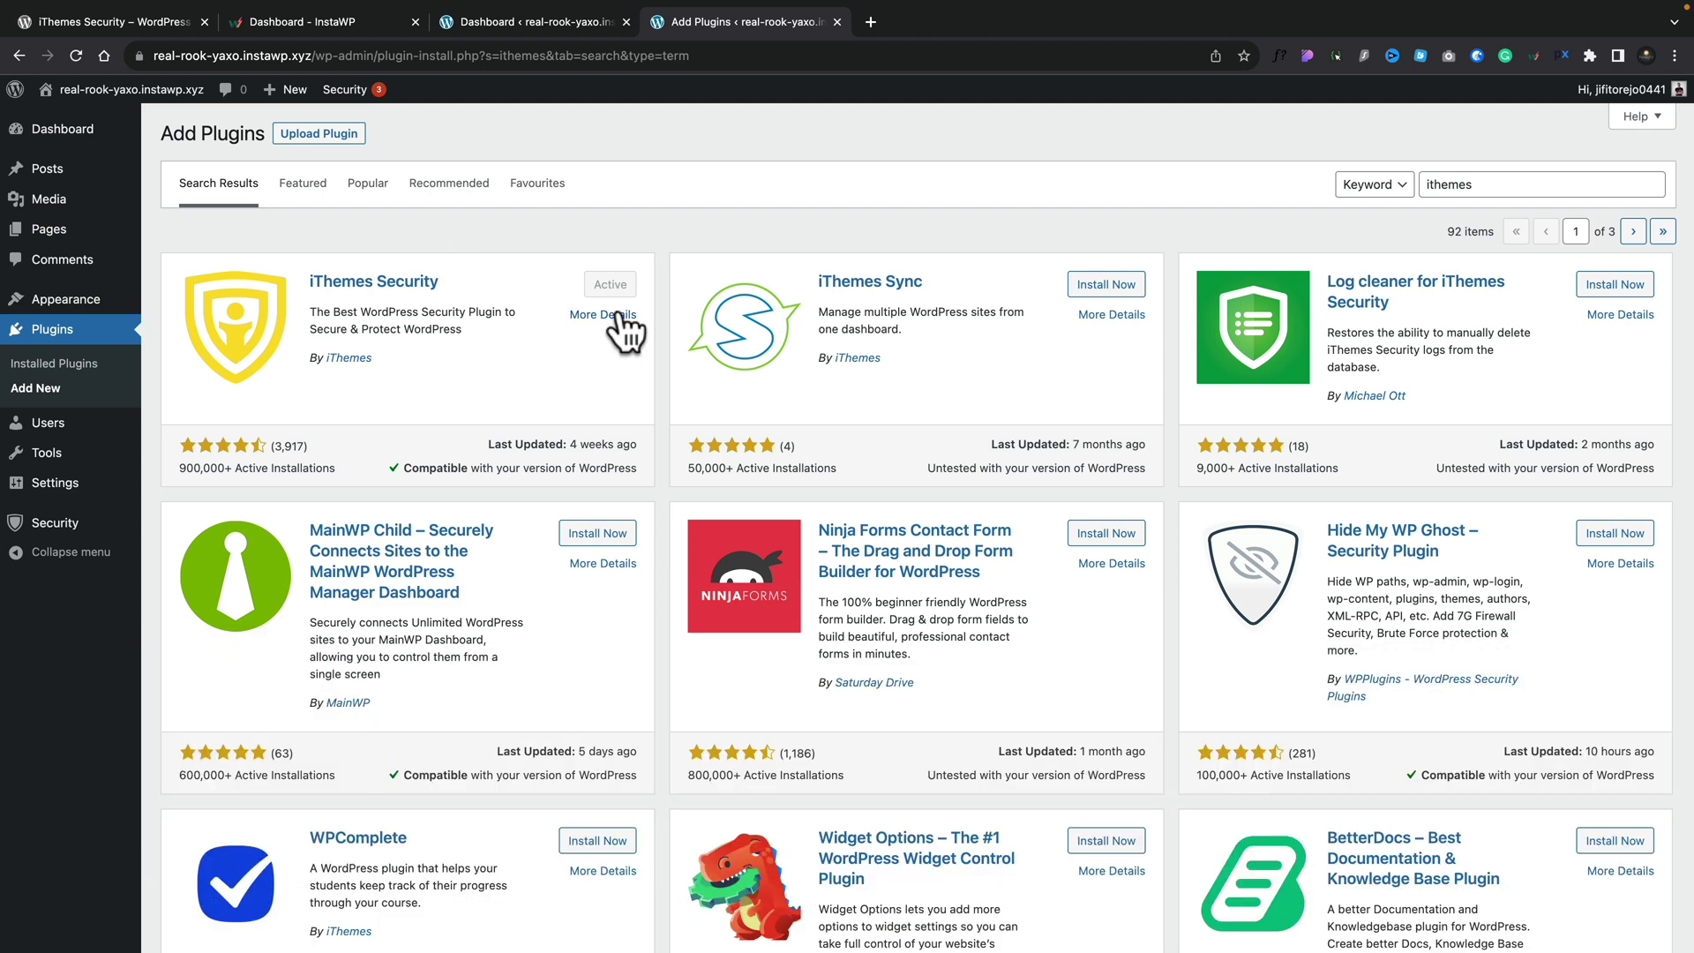
- Open the setup page of the active iThemes Security plugin
click(620, 316)
mouse_move(96, 532)
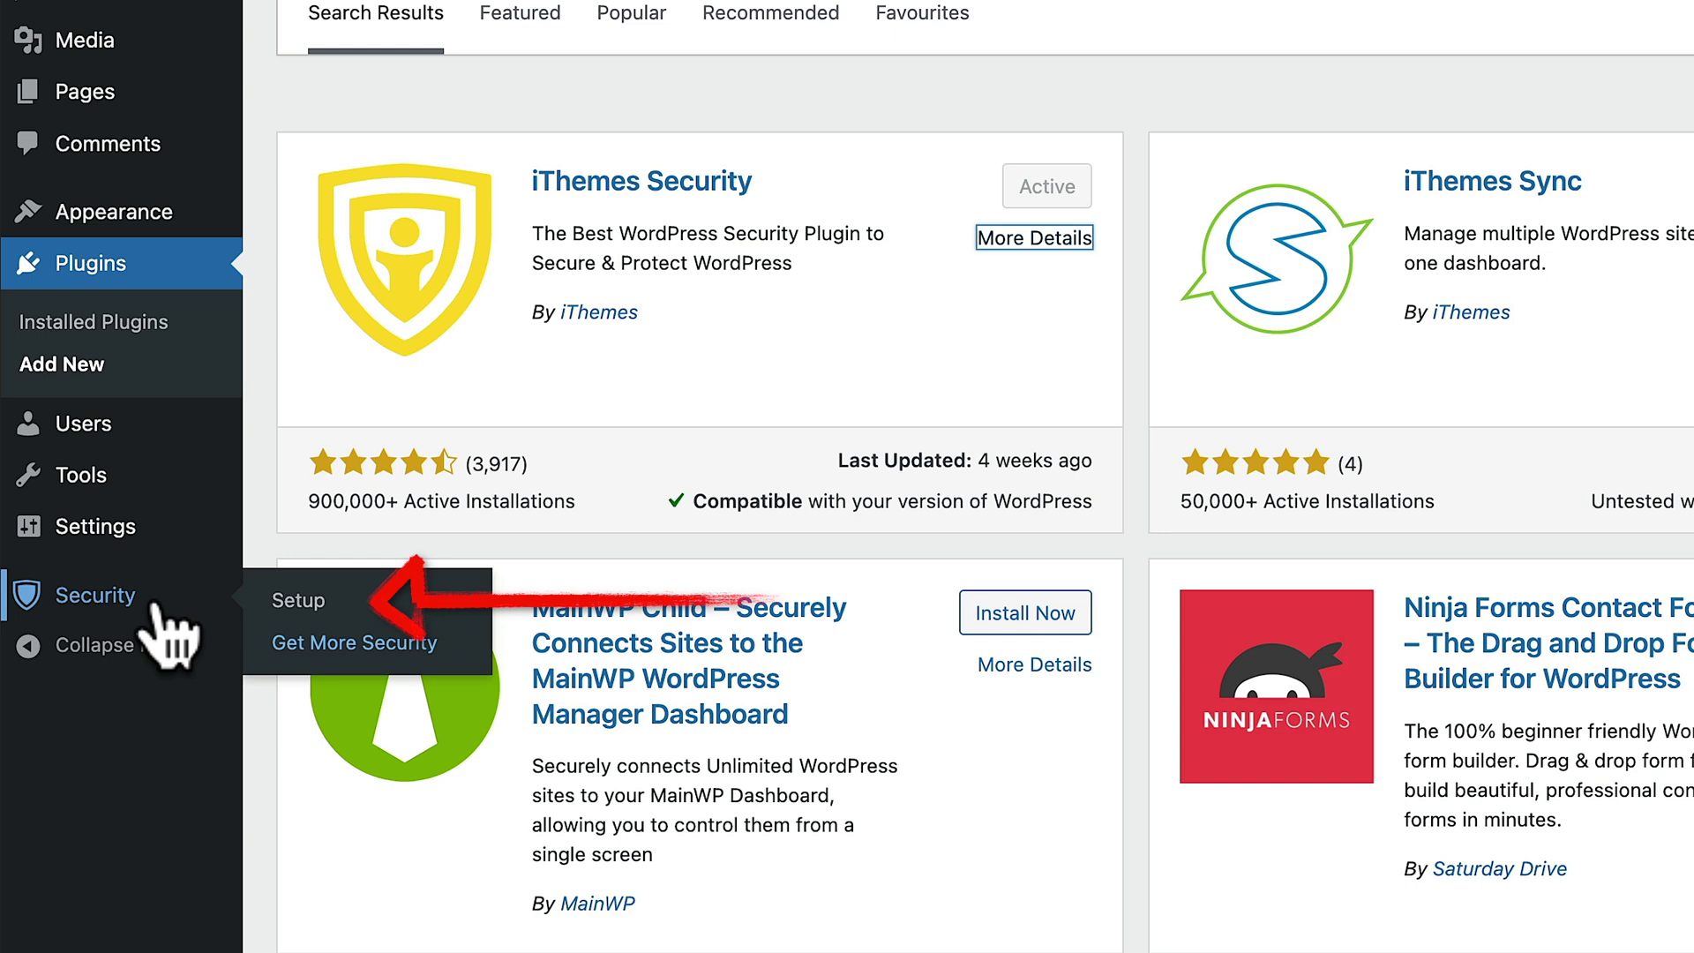
click(287, 603)
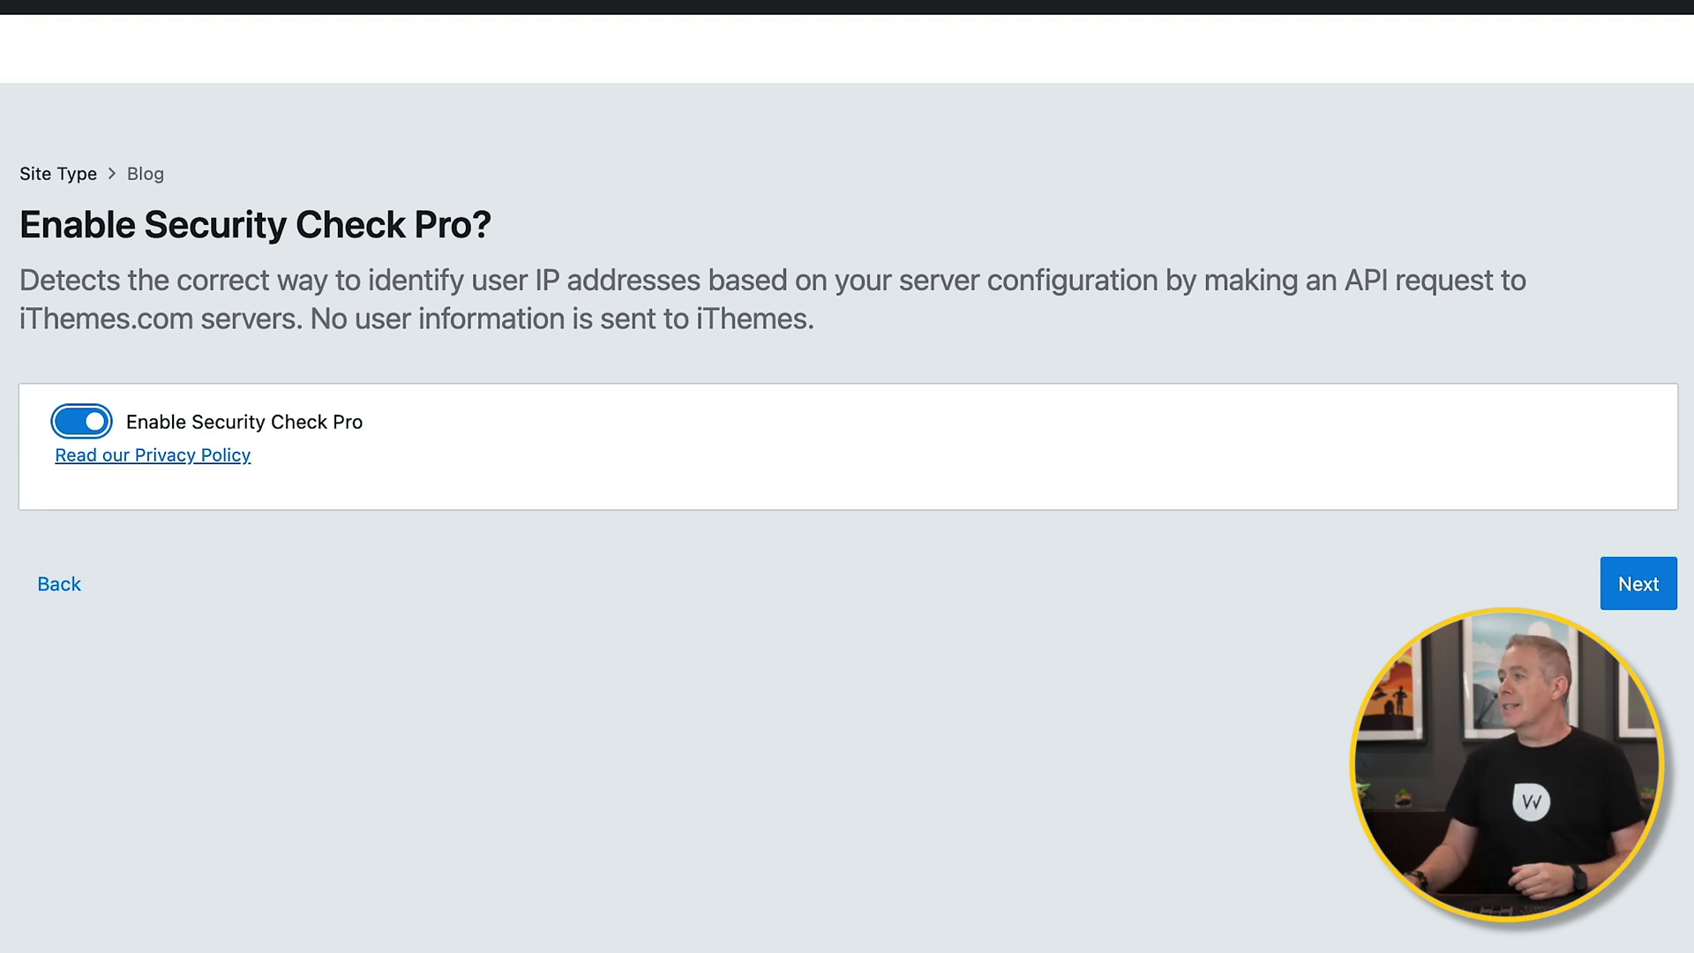
- Set the blog up as a Self site with Security Check Pro enabled and a password policy enforced for its users
click(1634, 584)
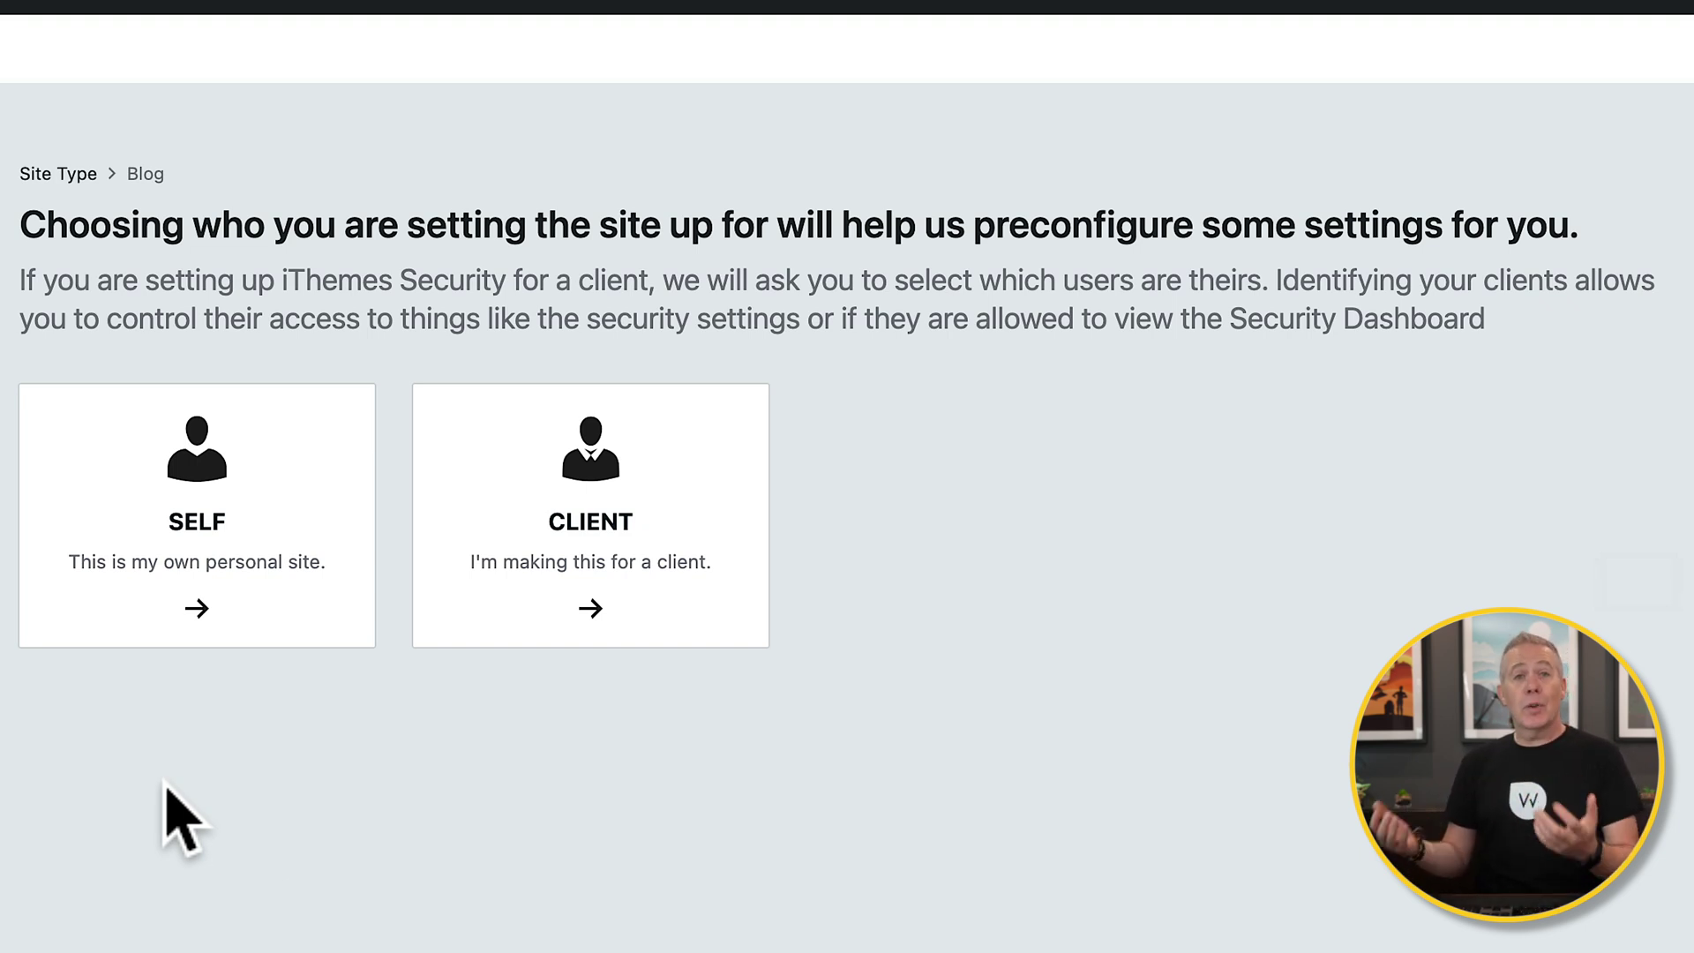
click(216, 527)
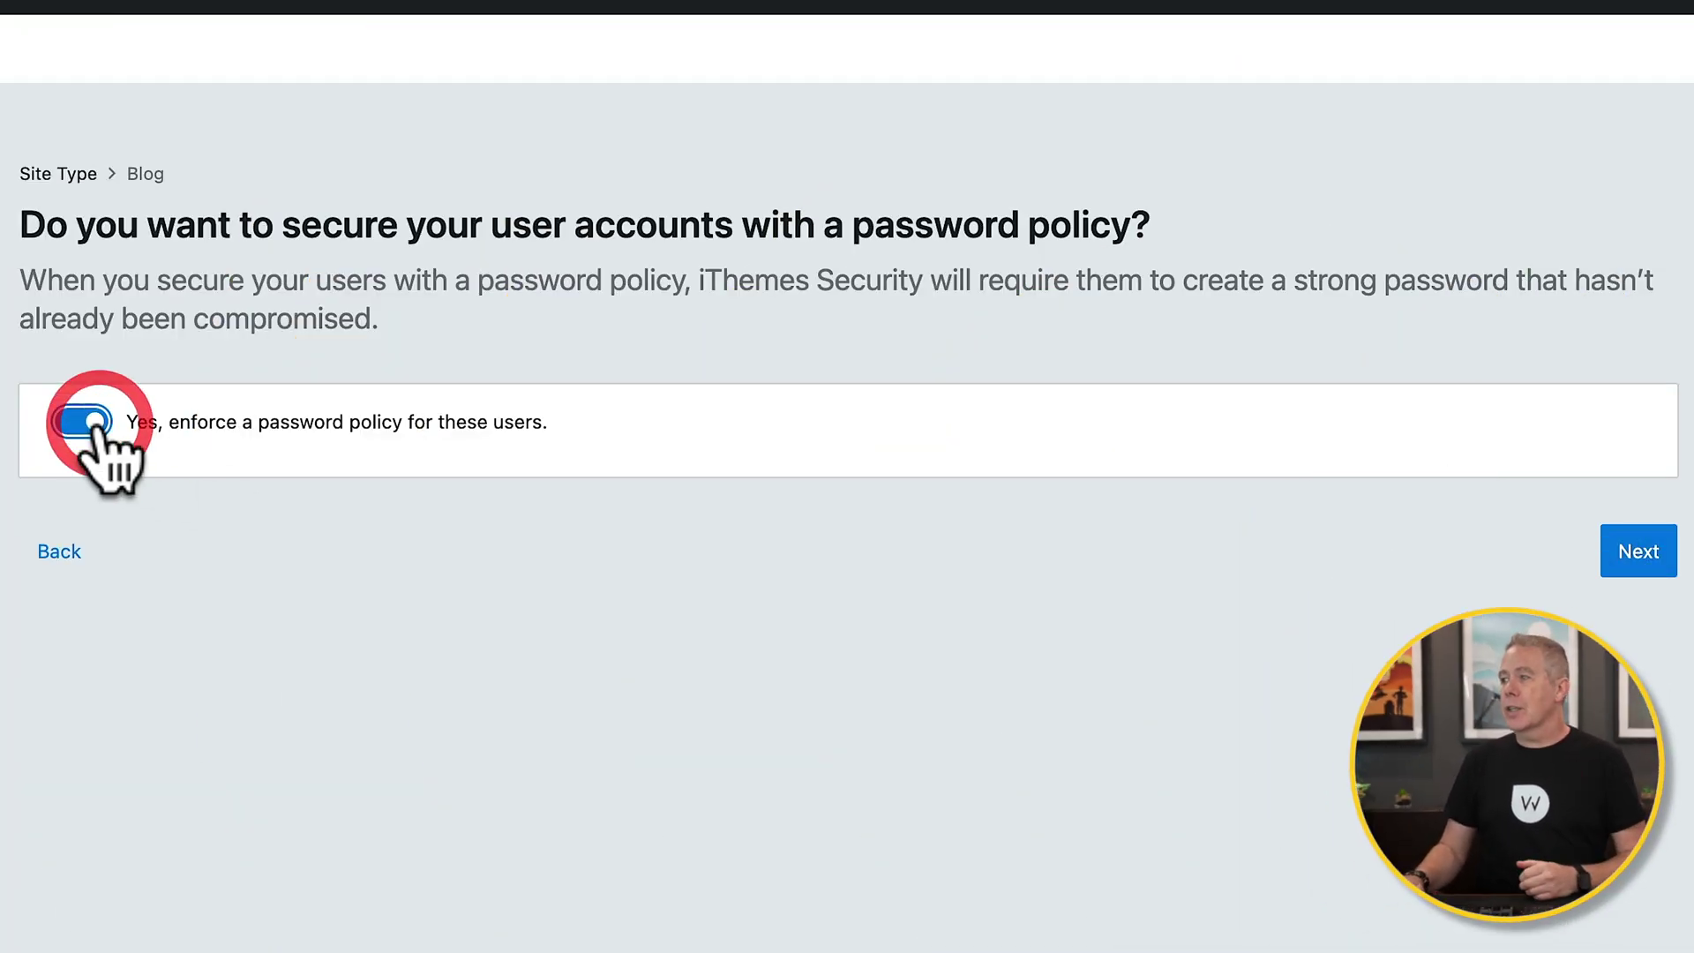
click(1638, 551)
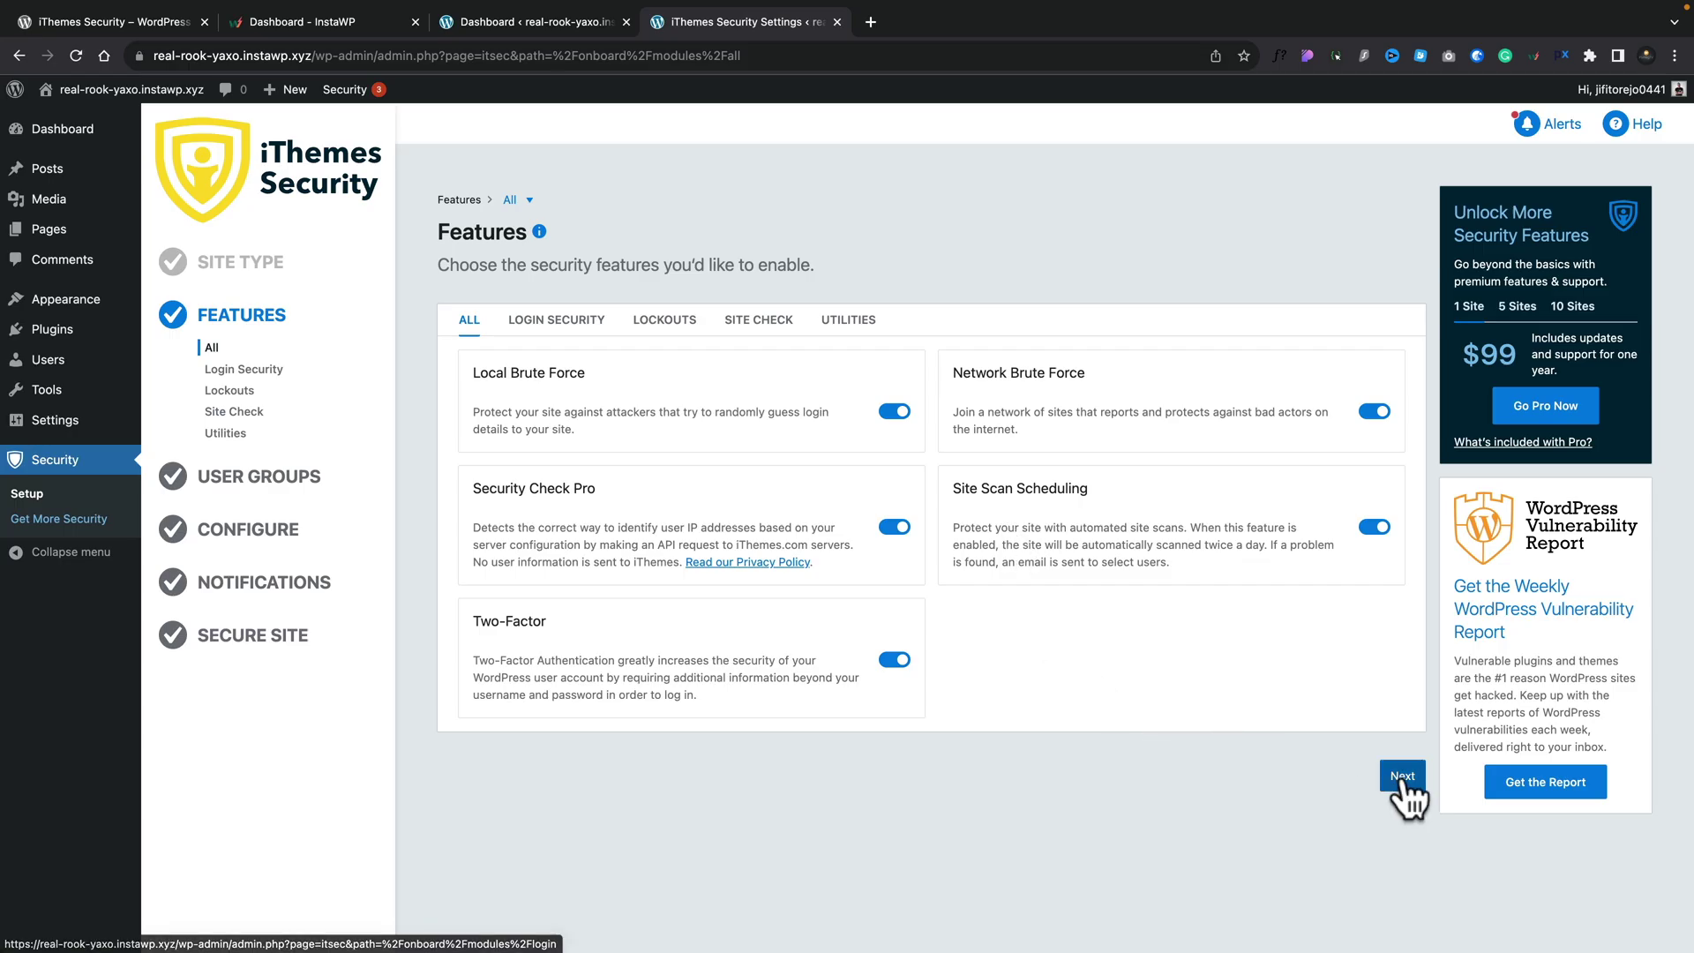
- Accept the enabled security features in the Login Security, Lockouts and Site Check categories
click(1400, 780)
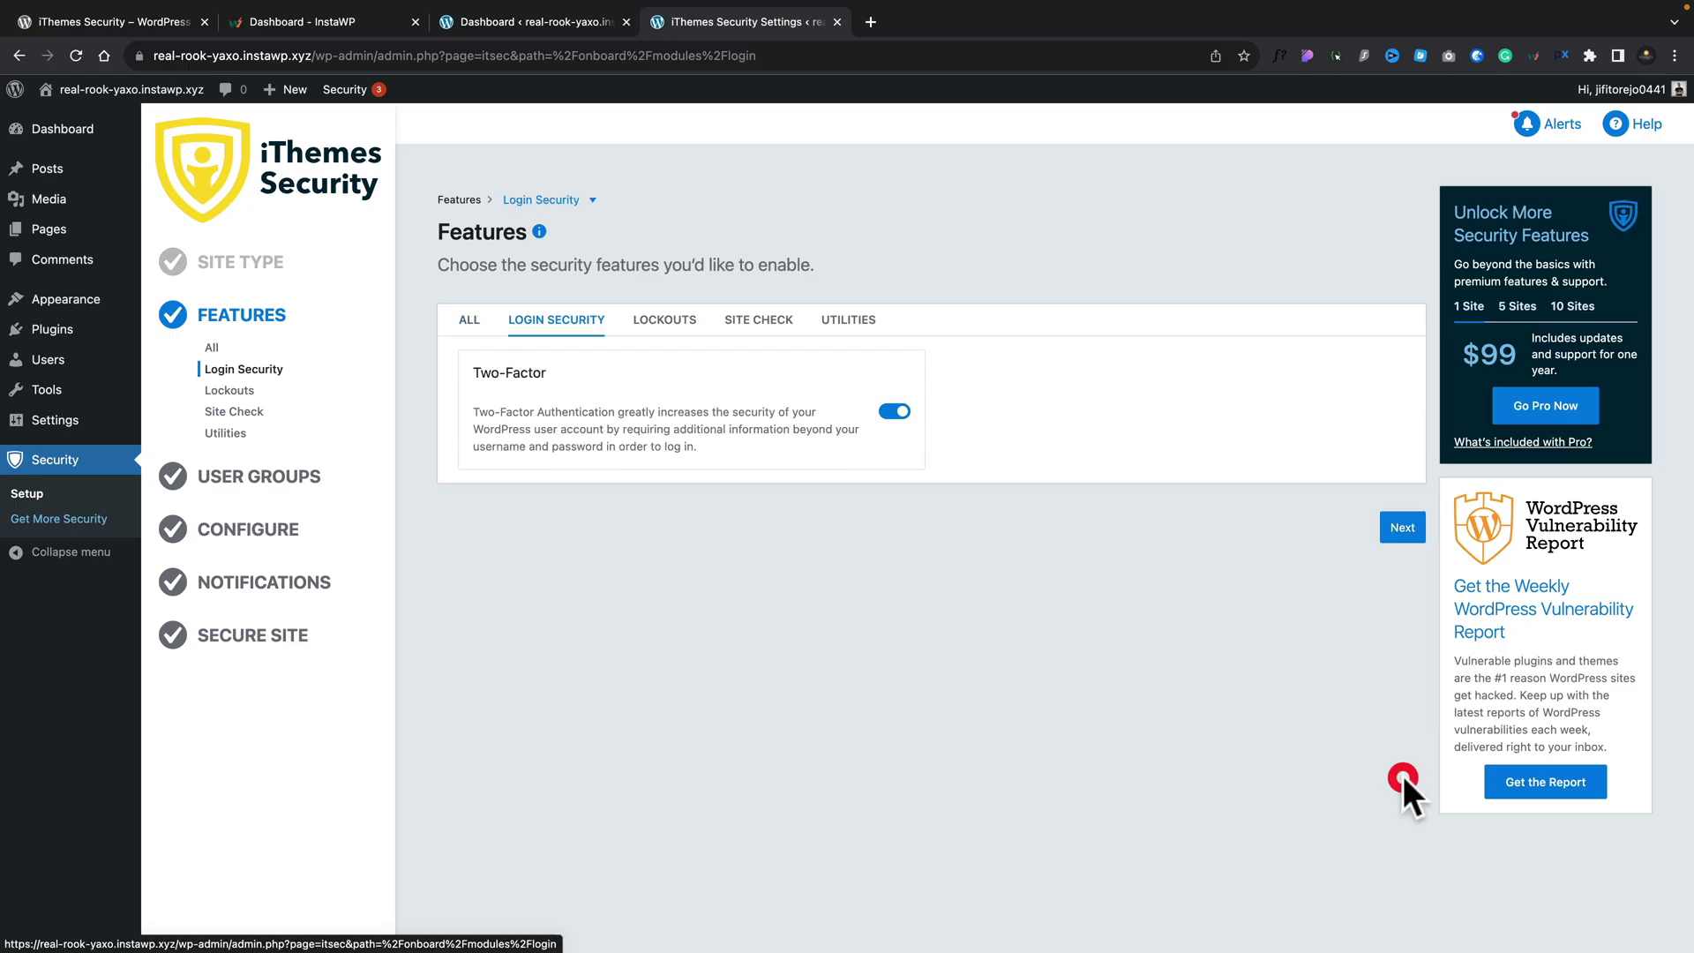
click(1417, 532)
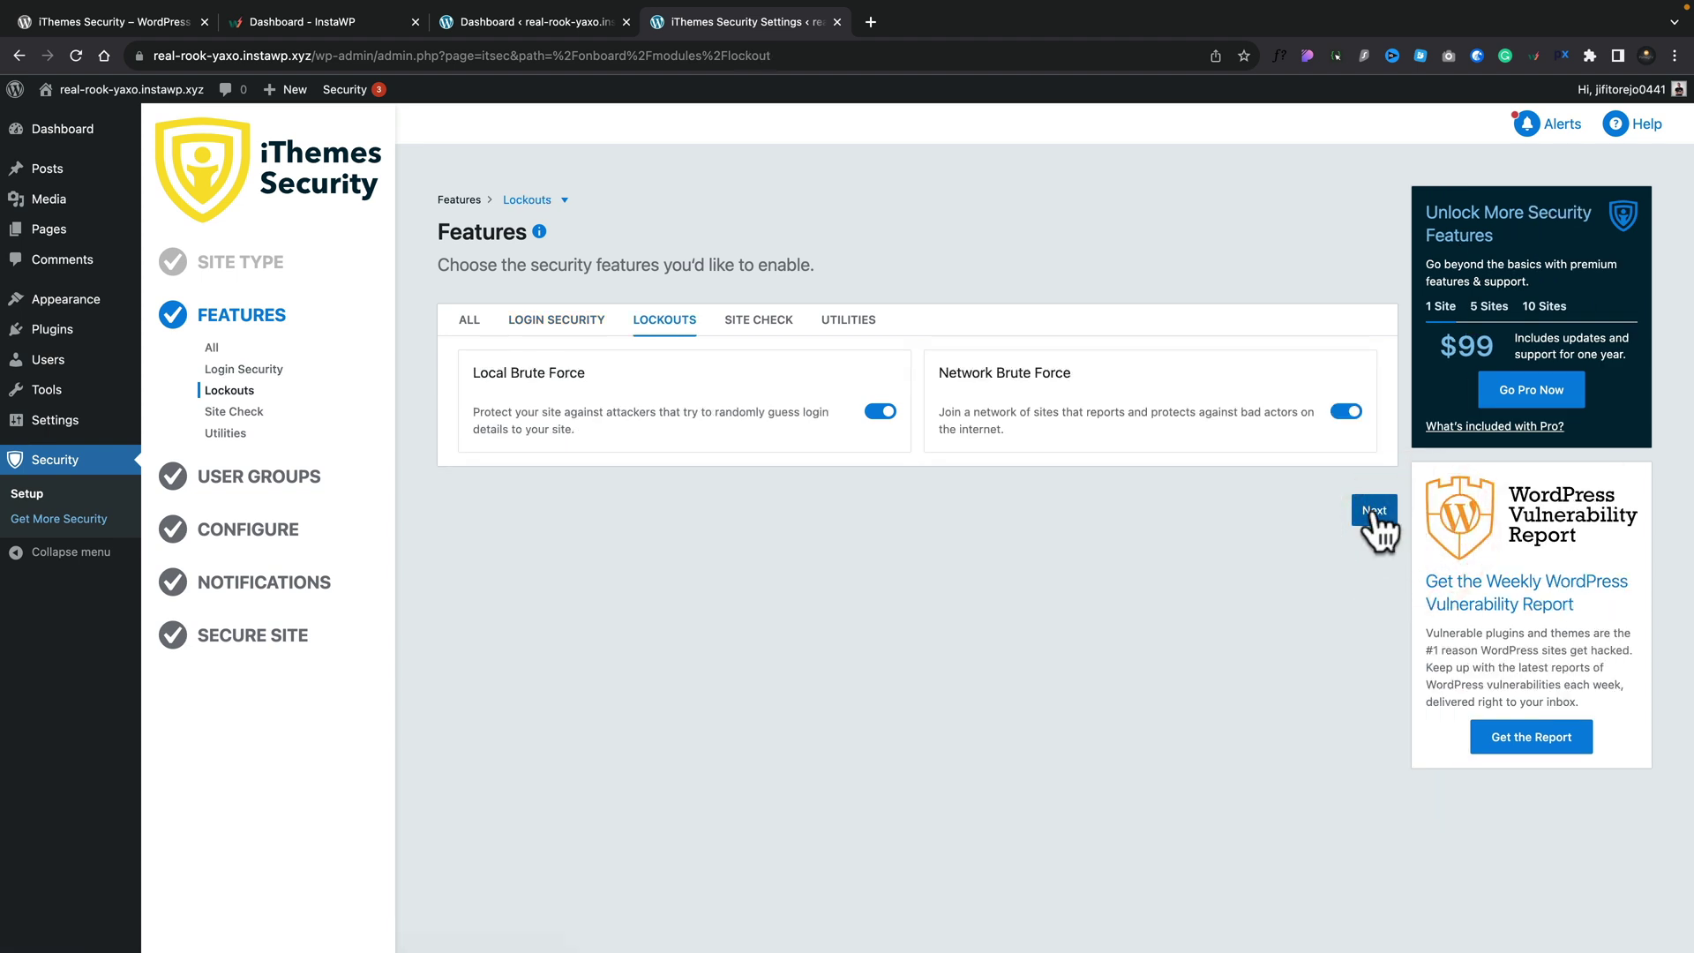
click(1374, 512)
click(1402, 528)
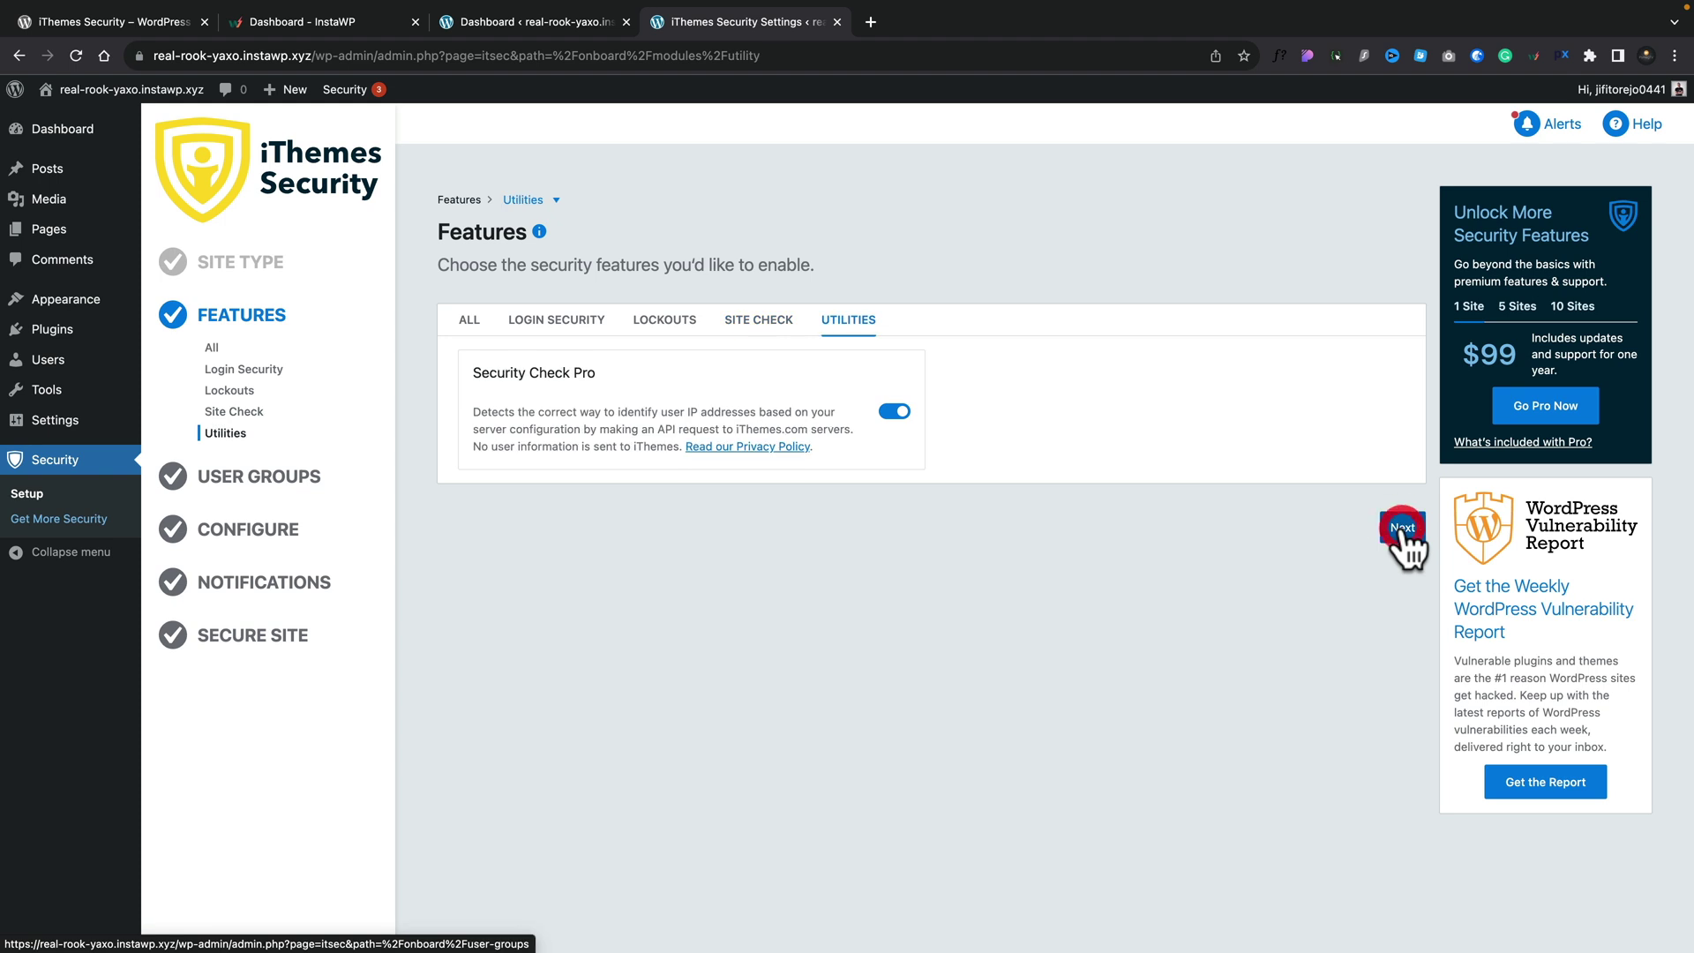
- Continue to the user groups, accept the Administrators group's features and skip the remaining groups
click(1402, 528)
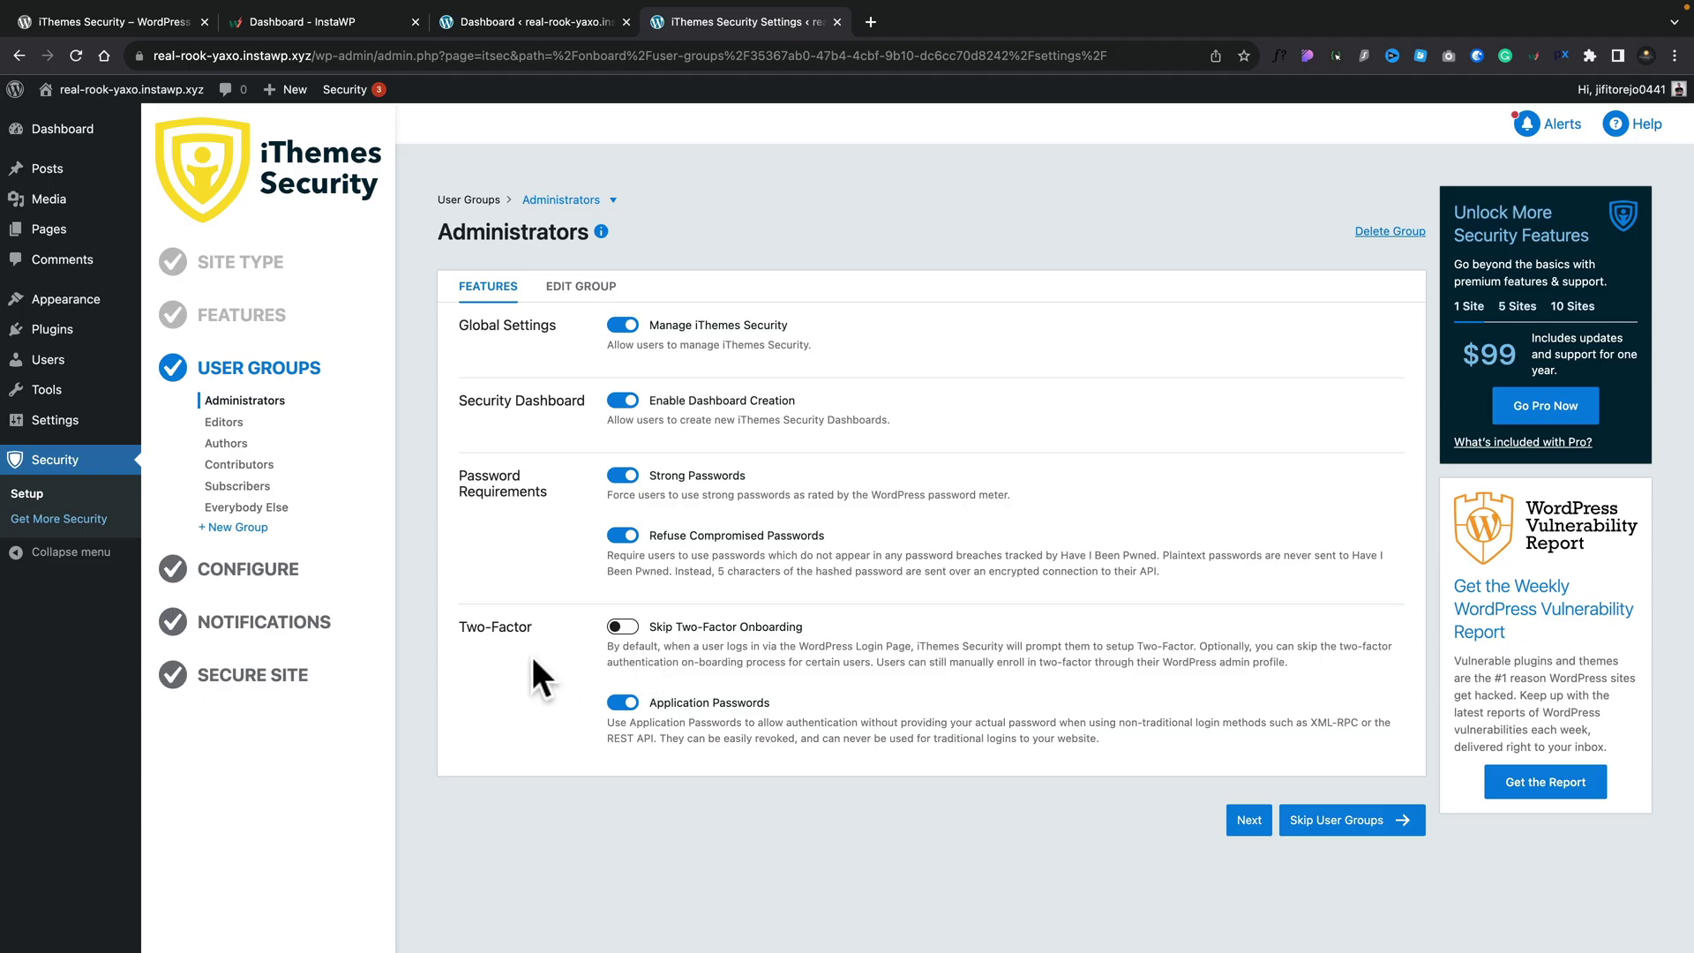
click(1244, 829)
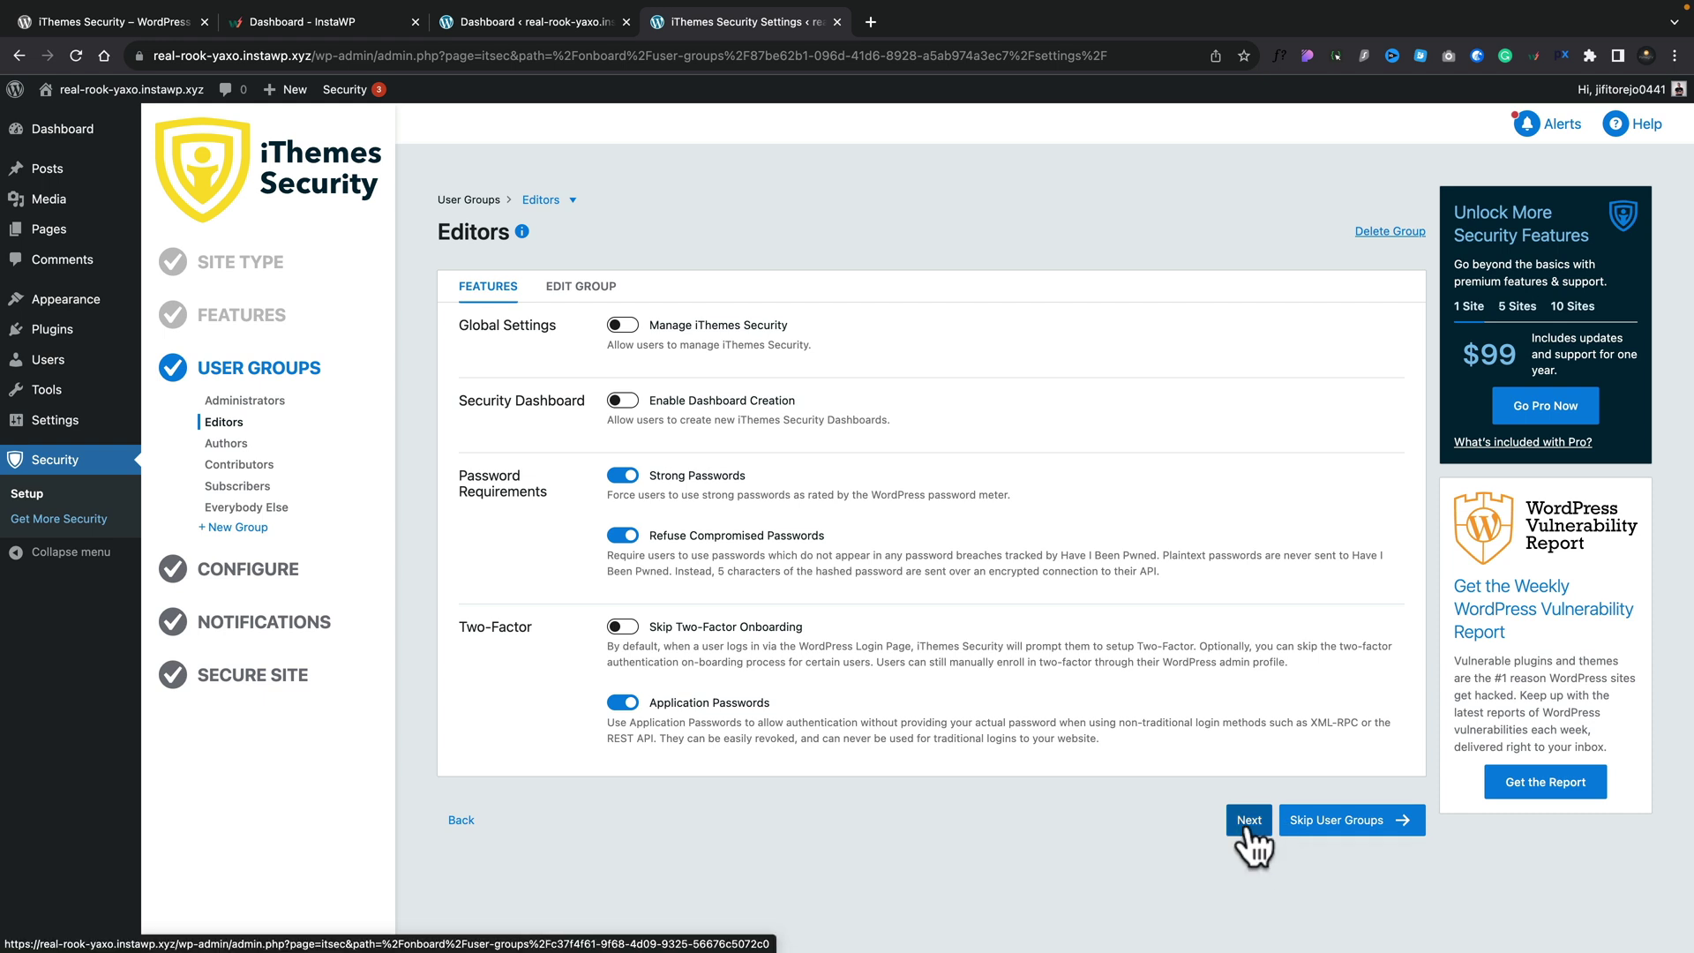
click(1340, 822)
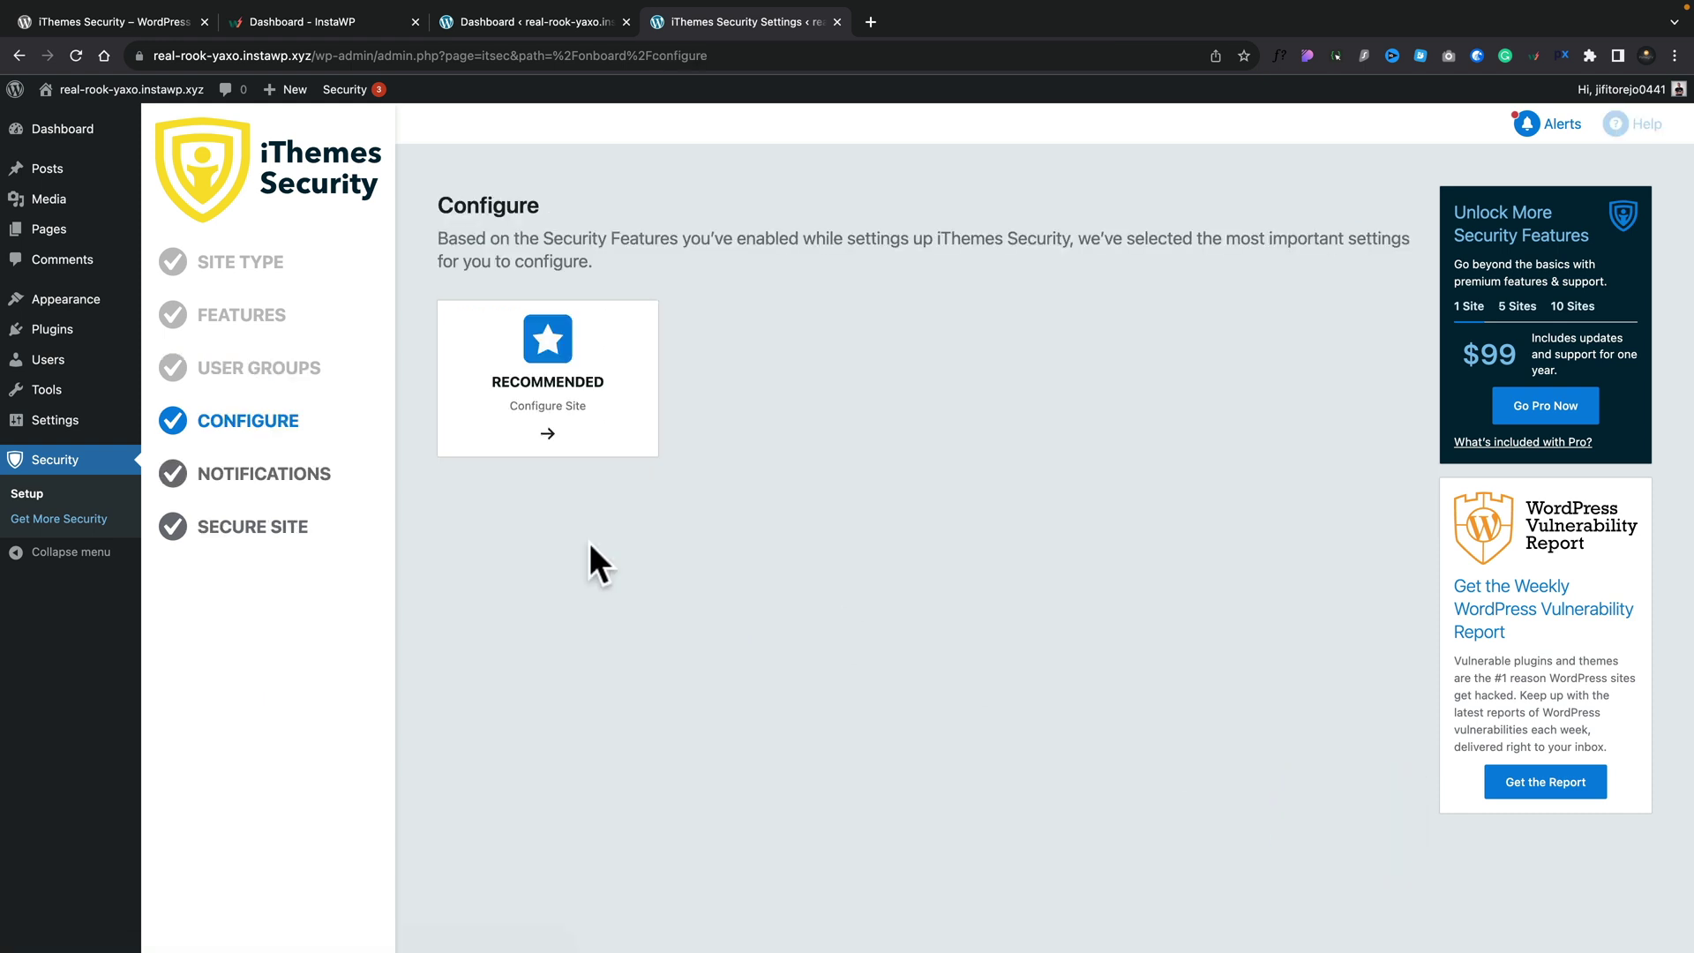
- In the recommended site configuration, add the current IP to the authorized hosts and keep proxy detection on Security Check Scan
click(552, 393)
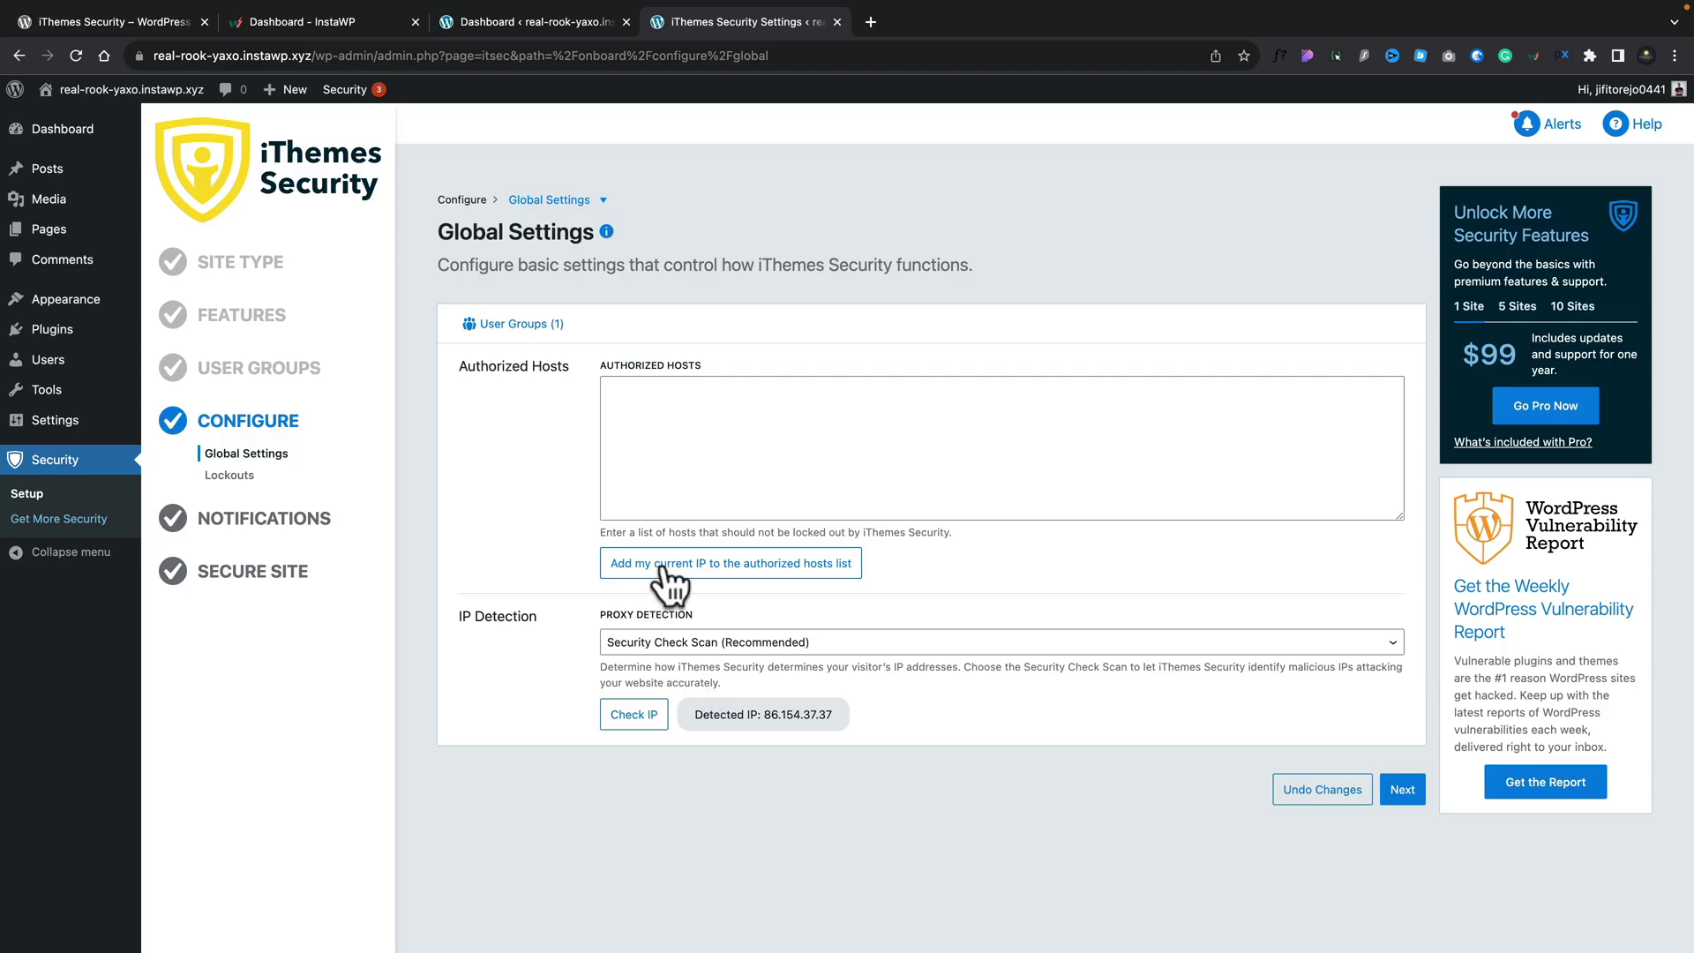
click(660, 567)
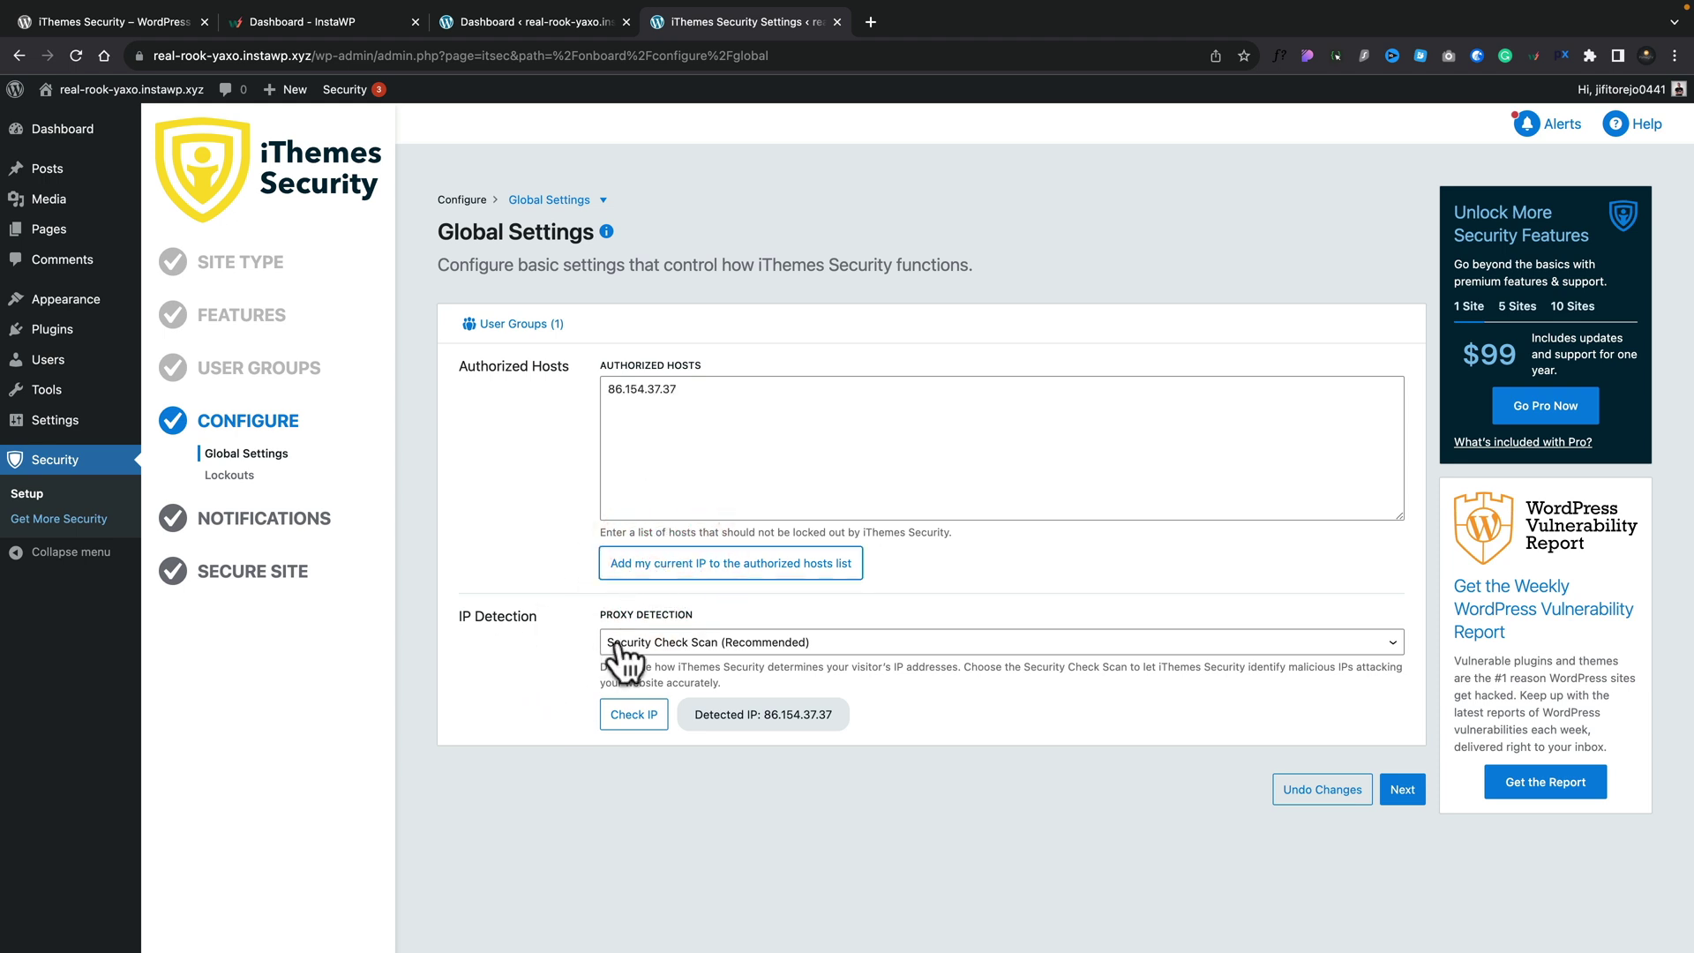
click(785, 643)
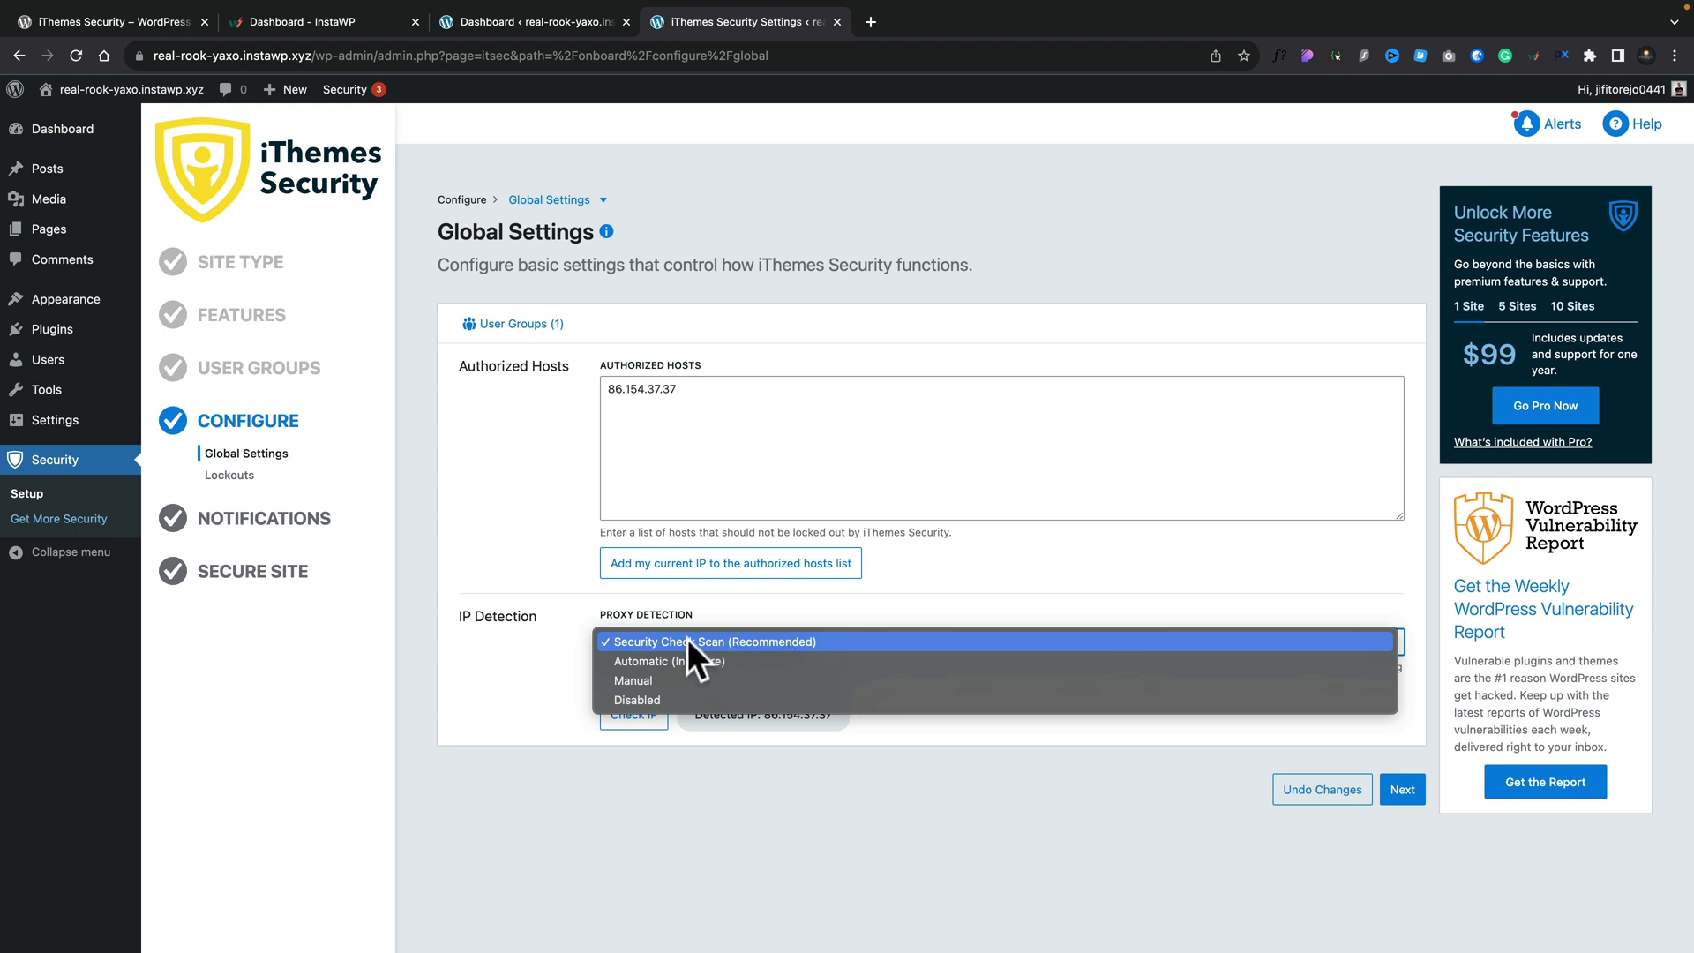
click(485, 648)
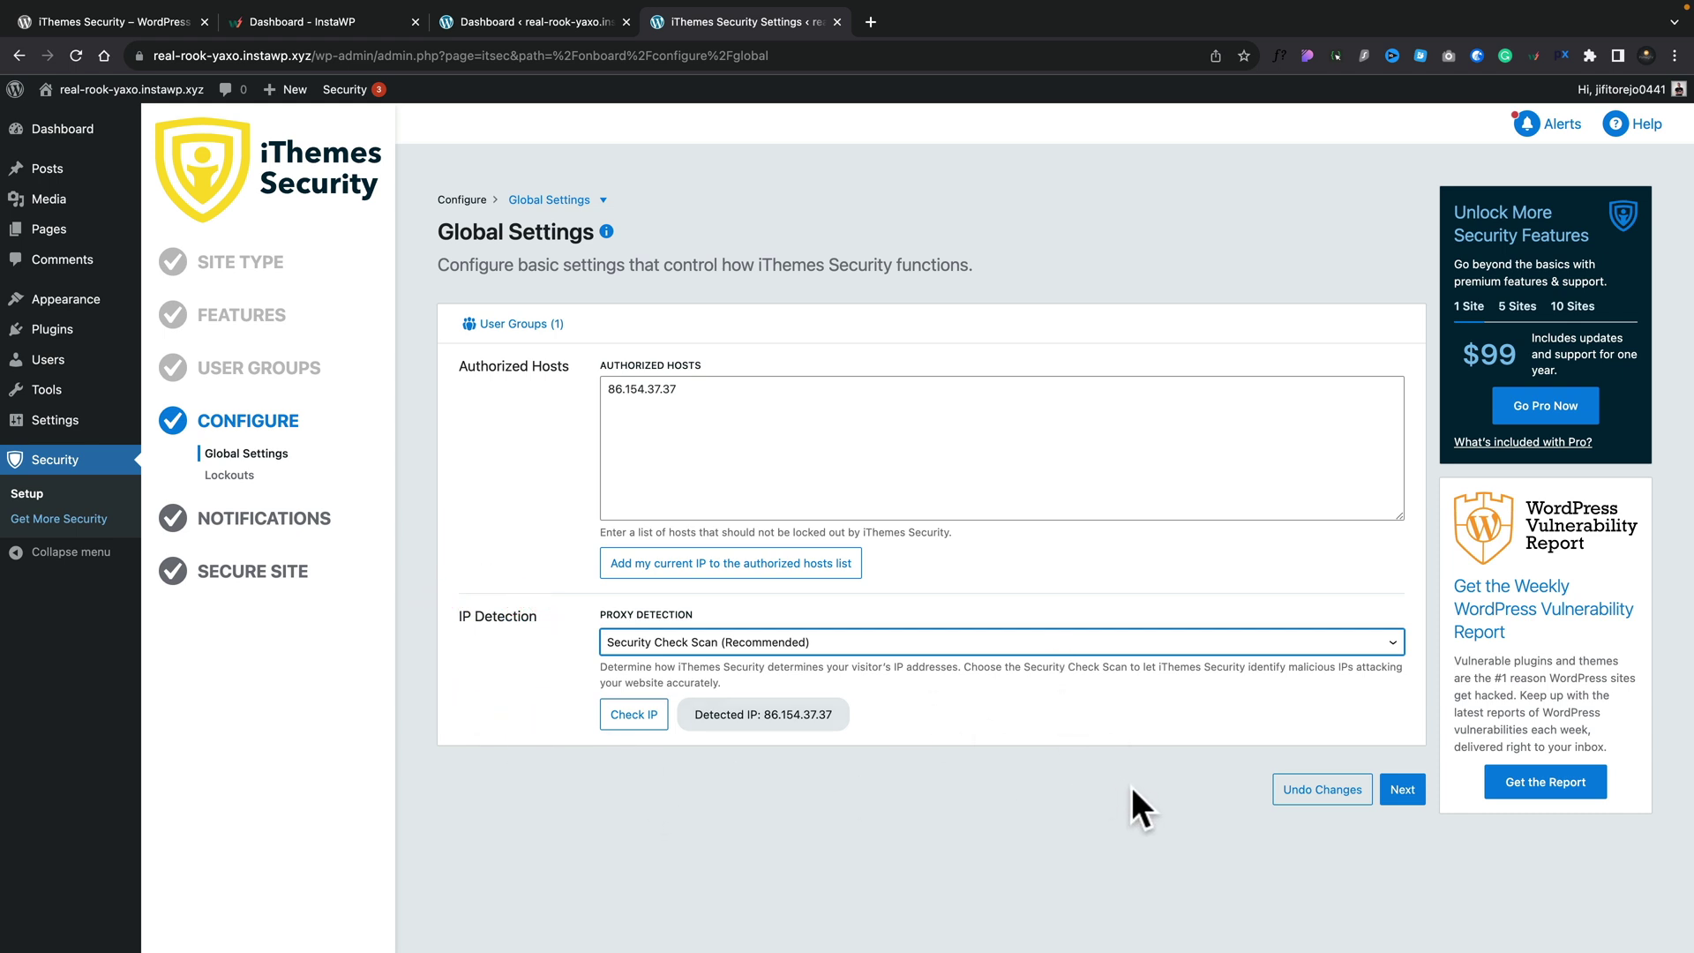
click(1402, 791)
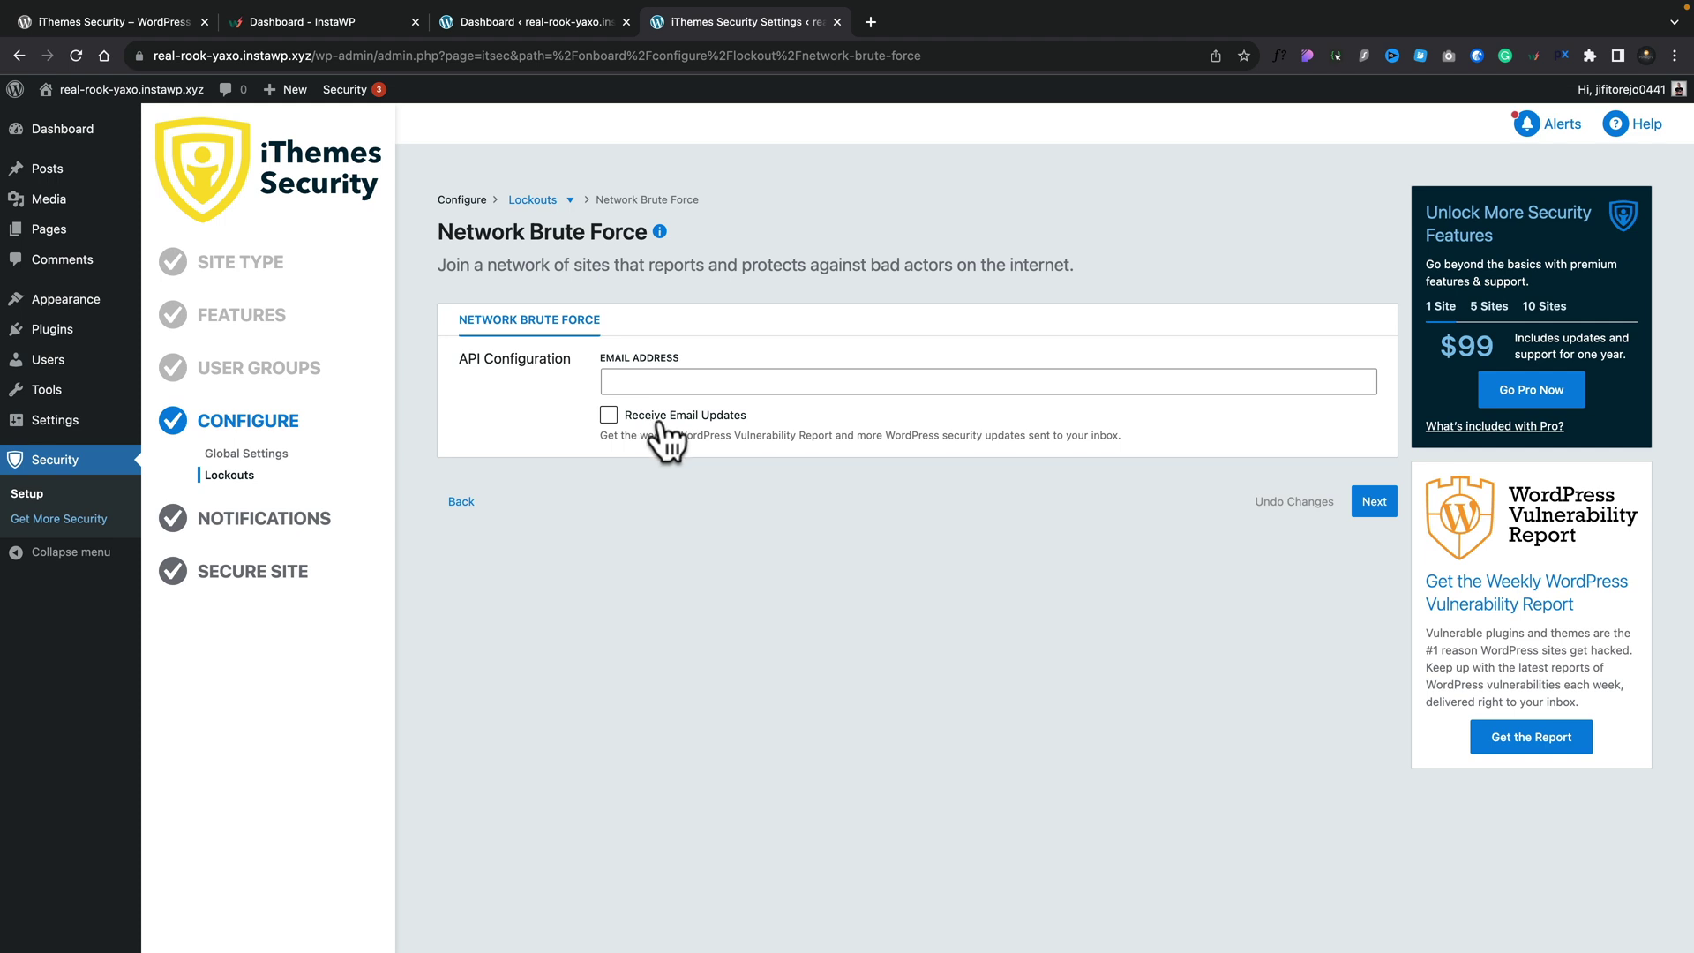
- Leave the Network Brute Force and Notification Centre emails blank, secure the site and finish the setup
click(1378, 501)
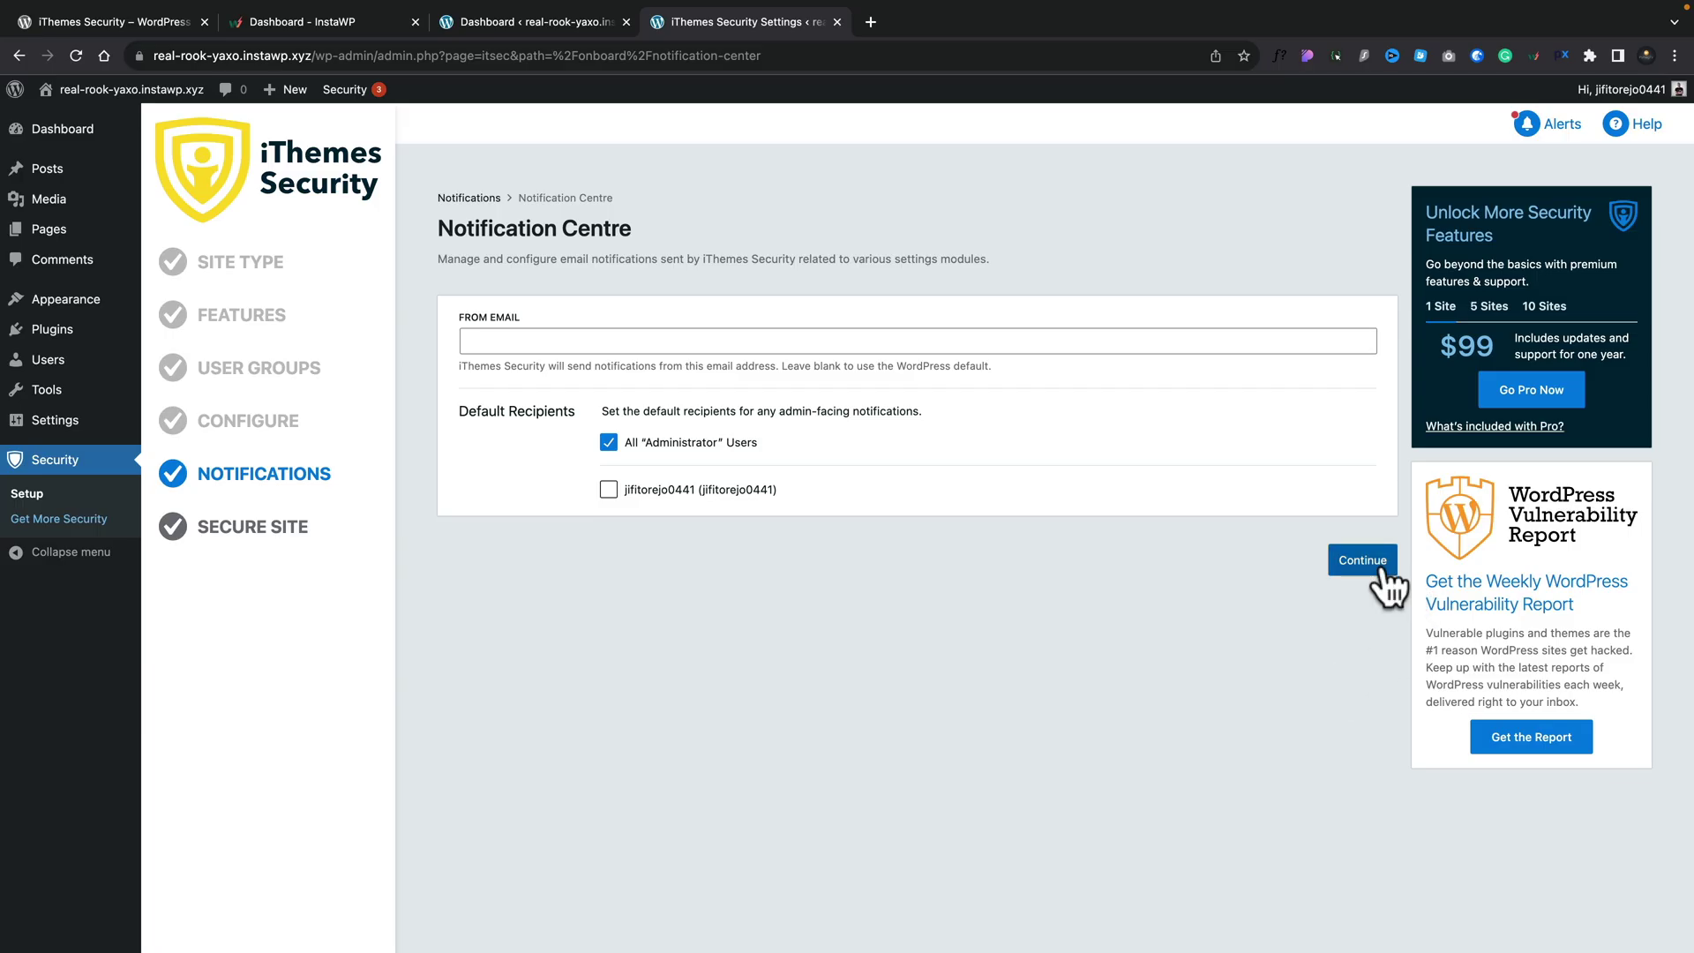
click(1369, 572)
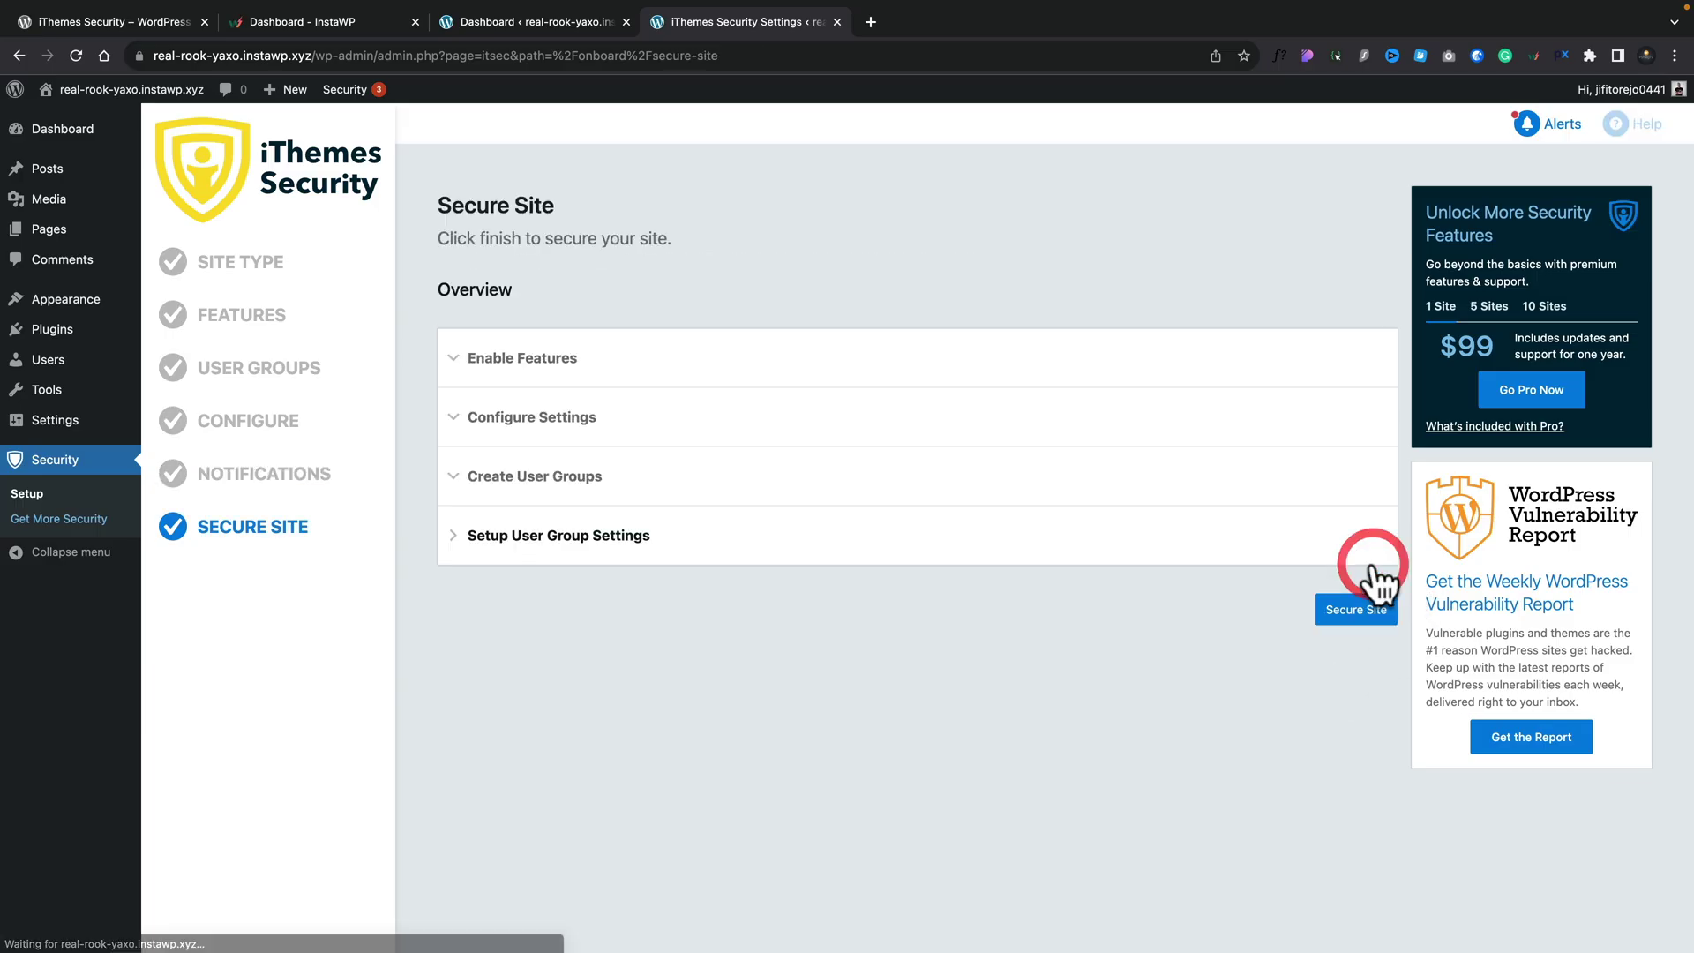
click(1341, 622)
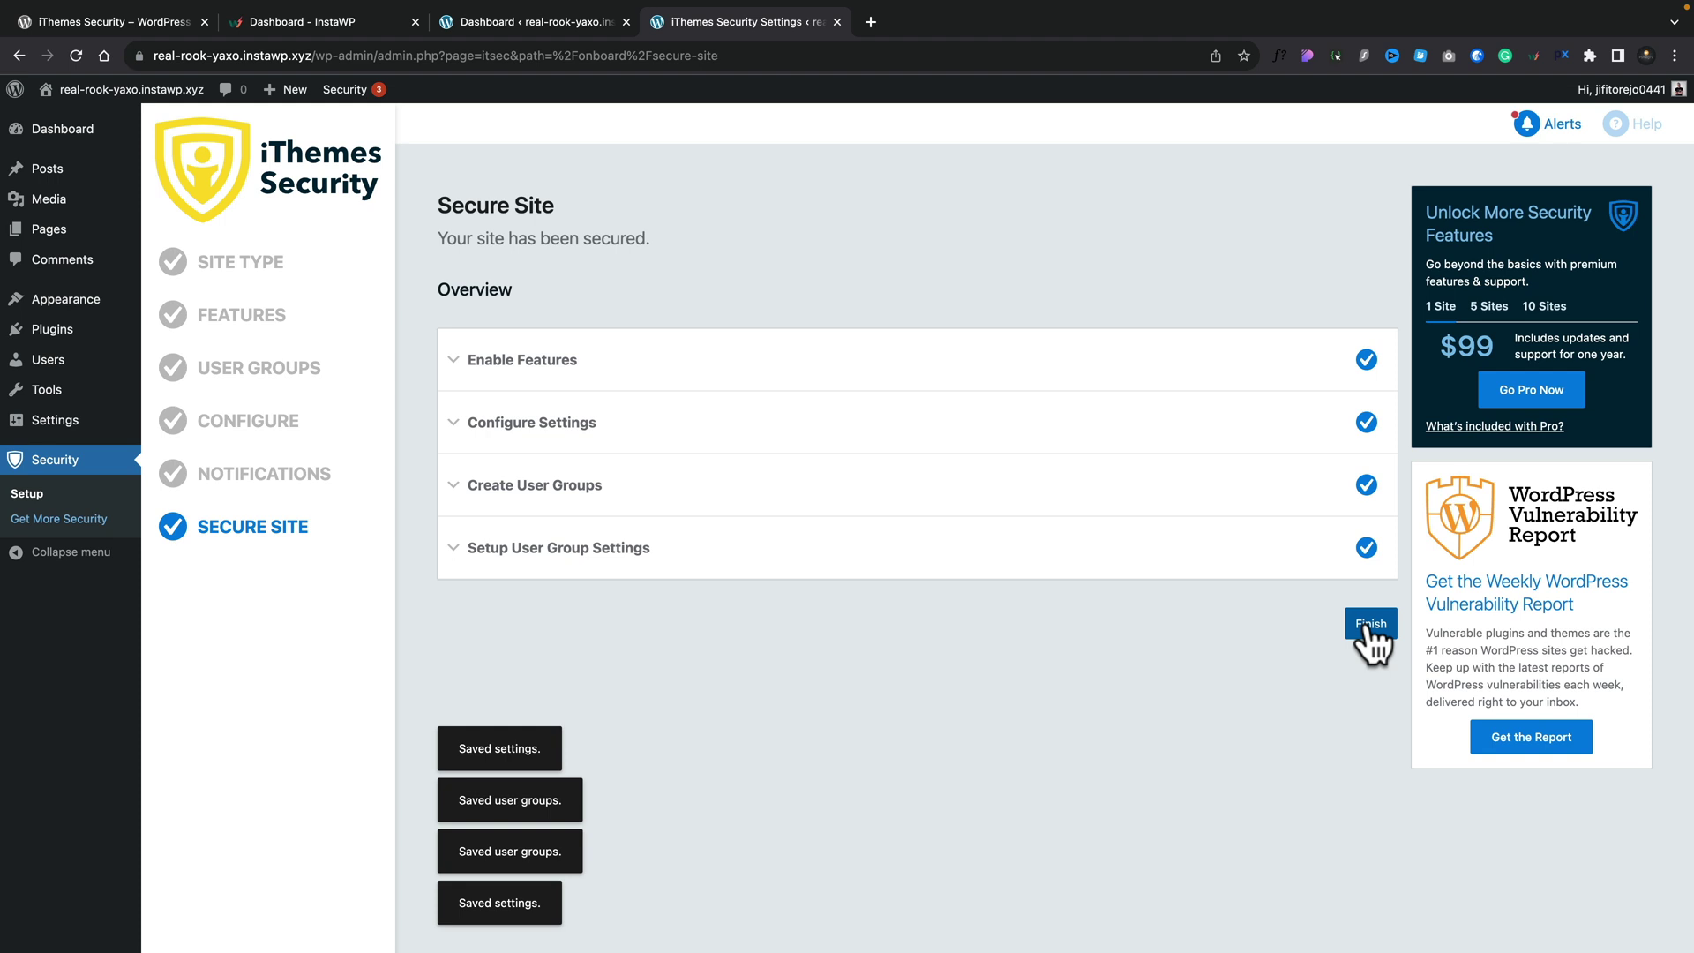
click(1363, 623)
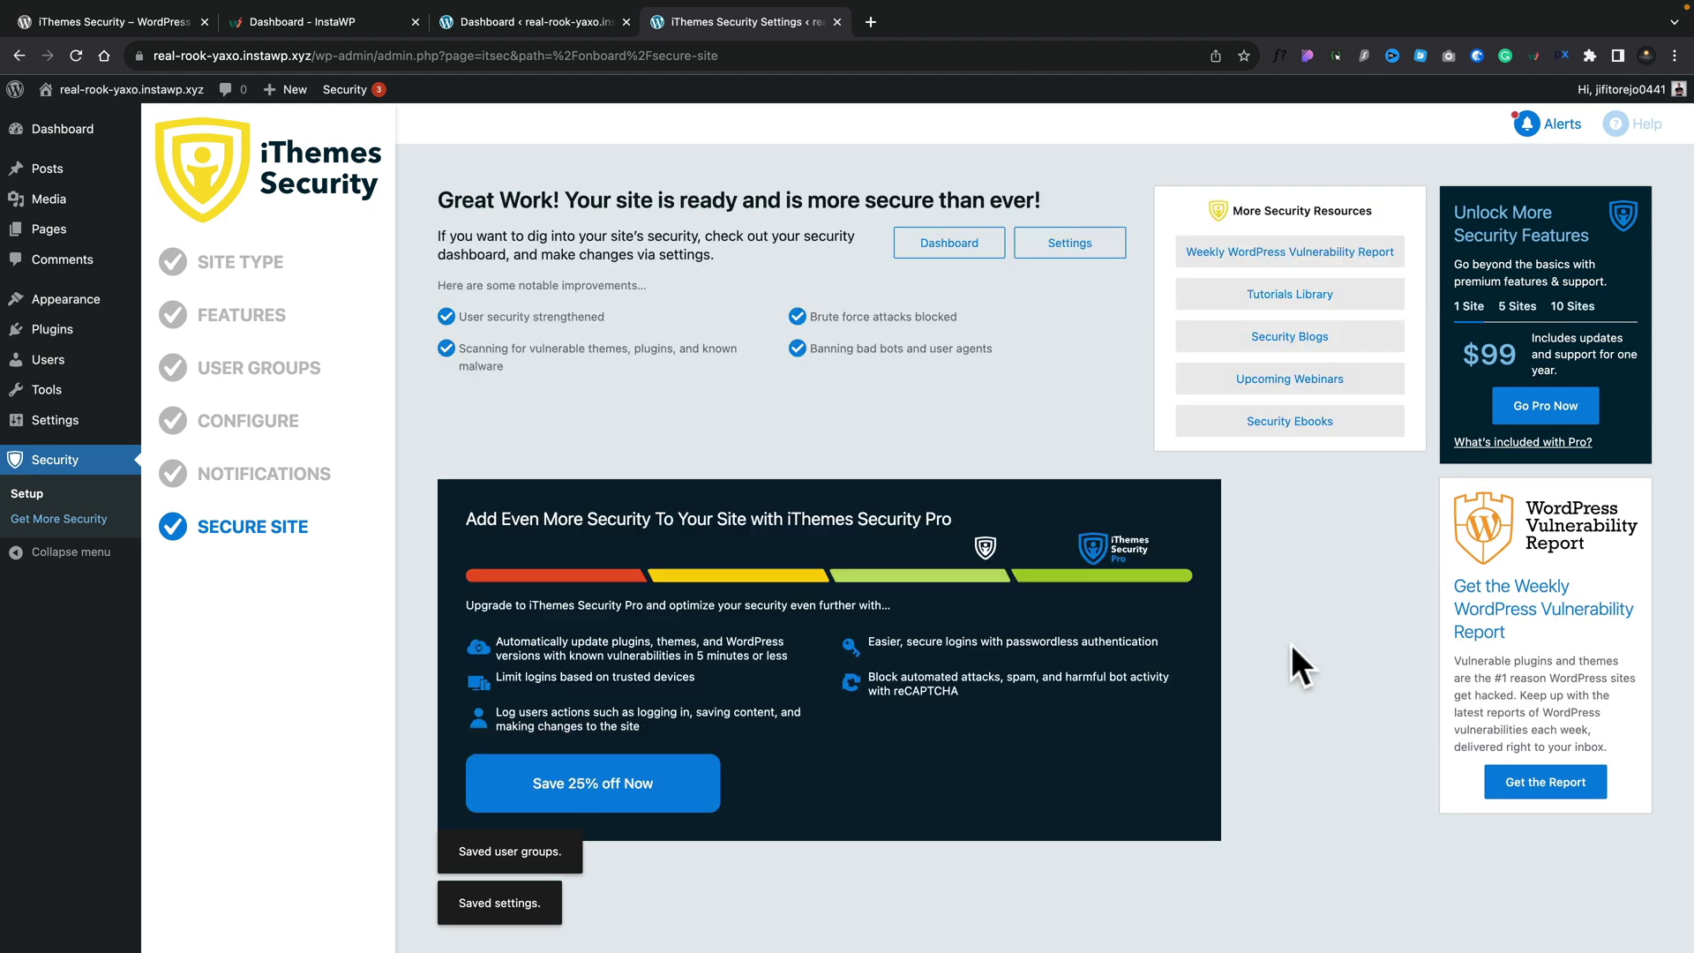
- Open the security dashboard and look over its scan, brute force, lockout, ban and backup cards
click(971, 248)
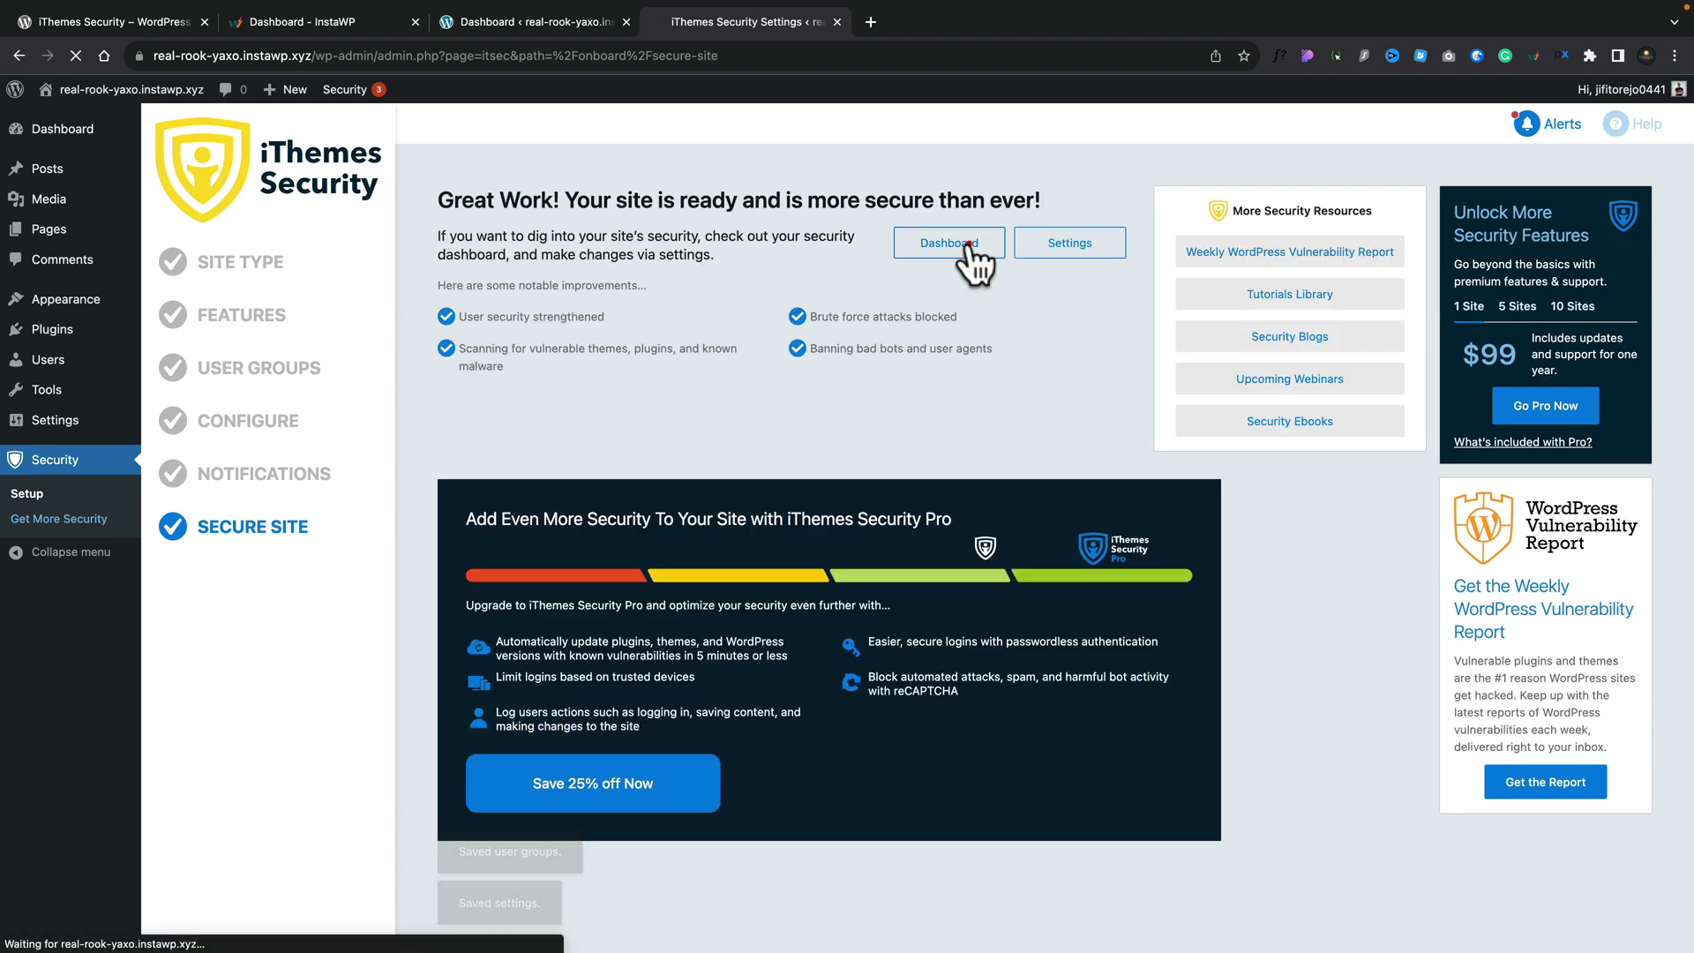
drag(1109, 707, 902, 381)
drag(1116, 718, 894, 720)
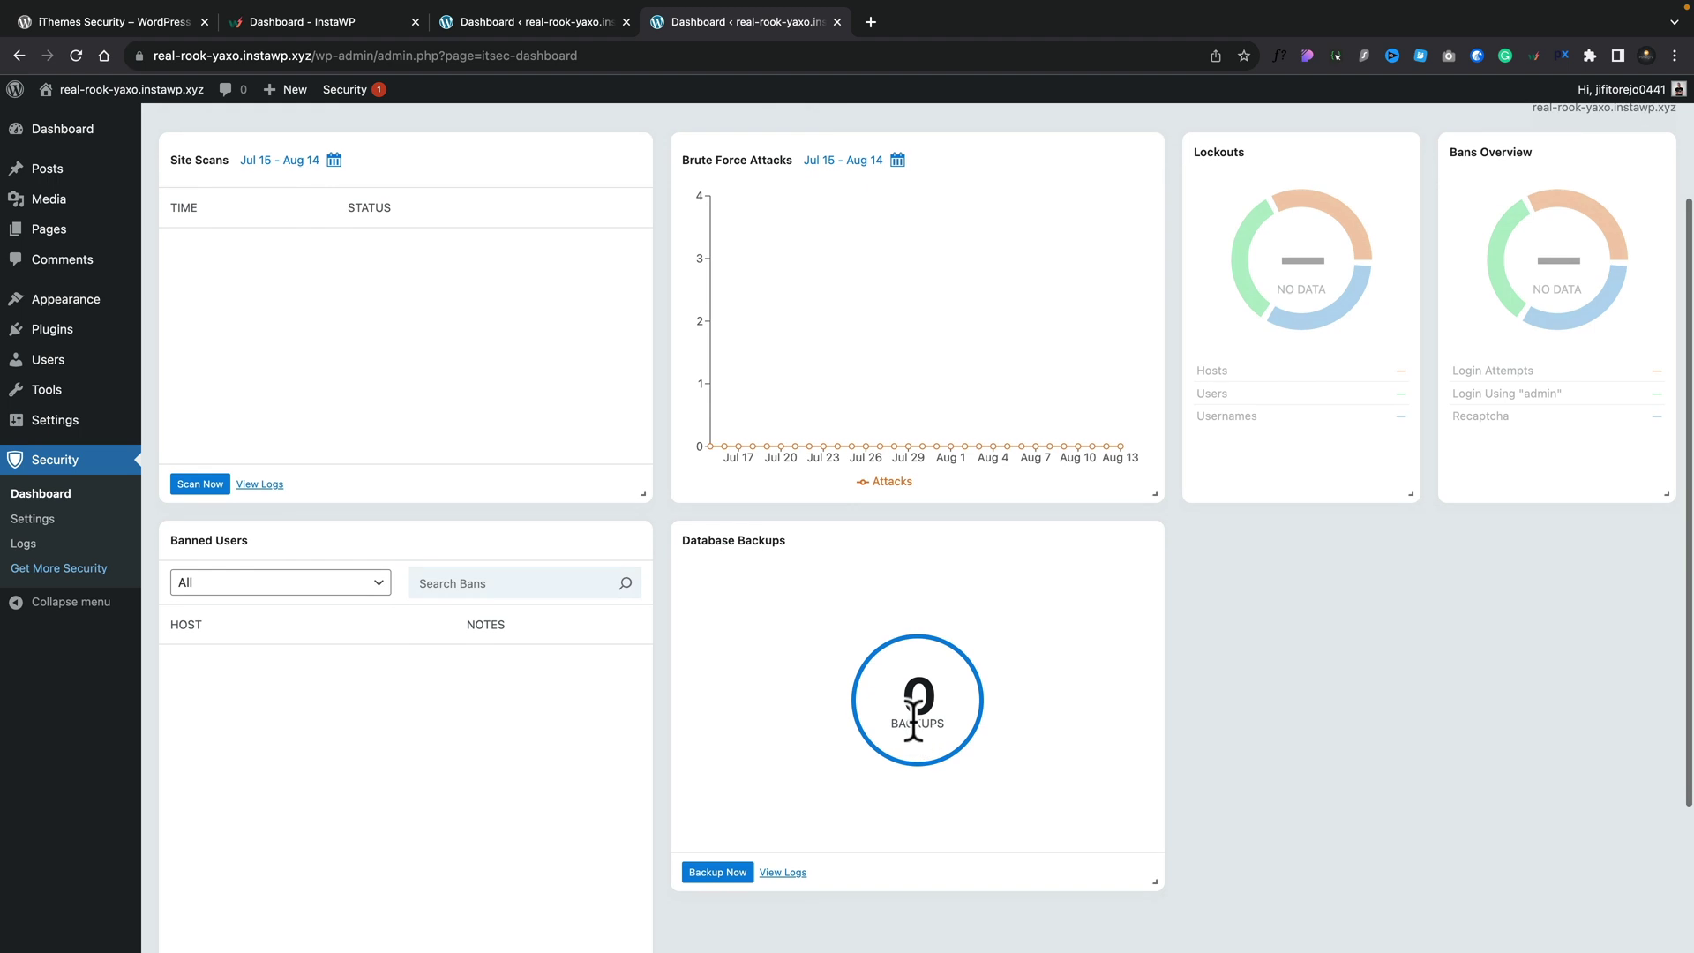
scroll(909, 706, down, 4)
scroll(912, 718, up, 4)
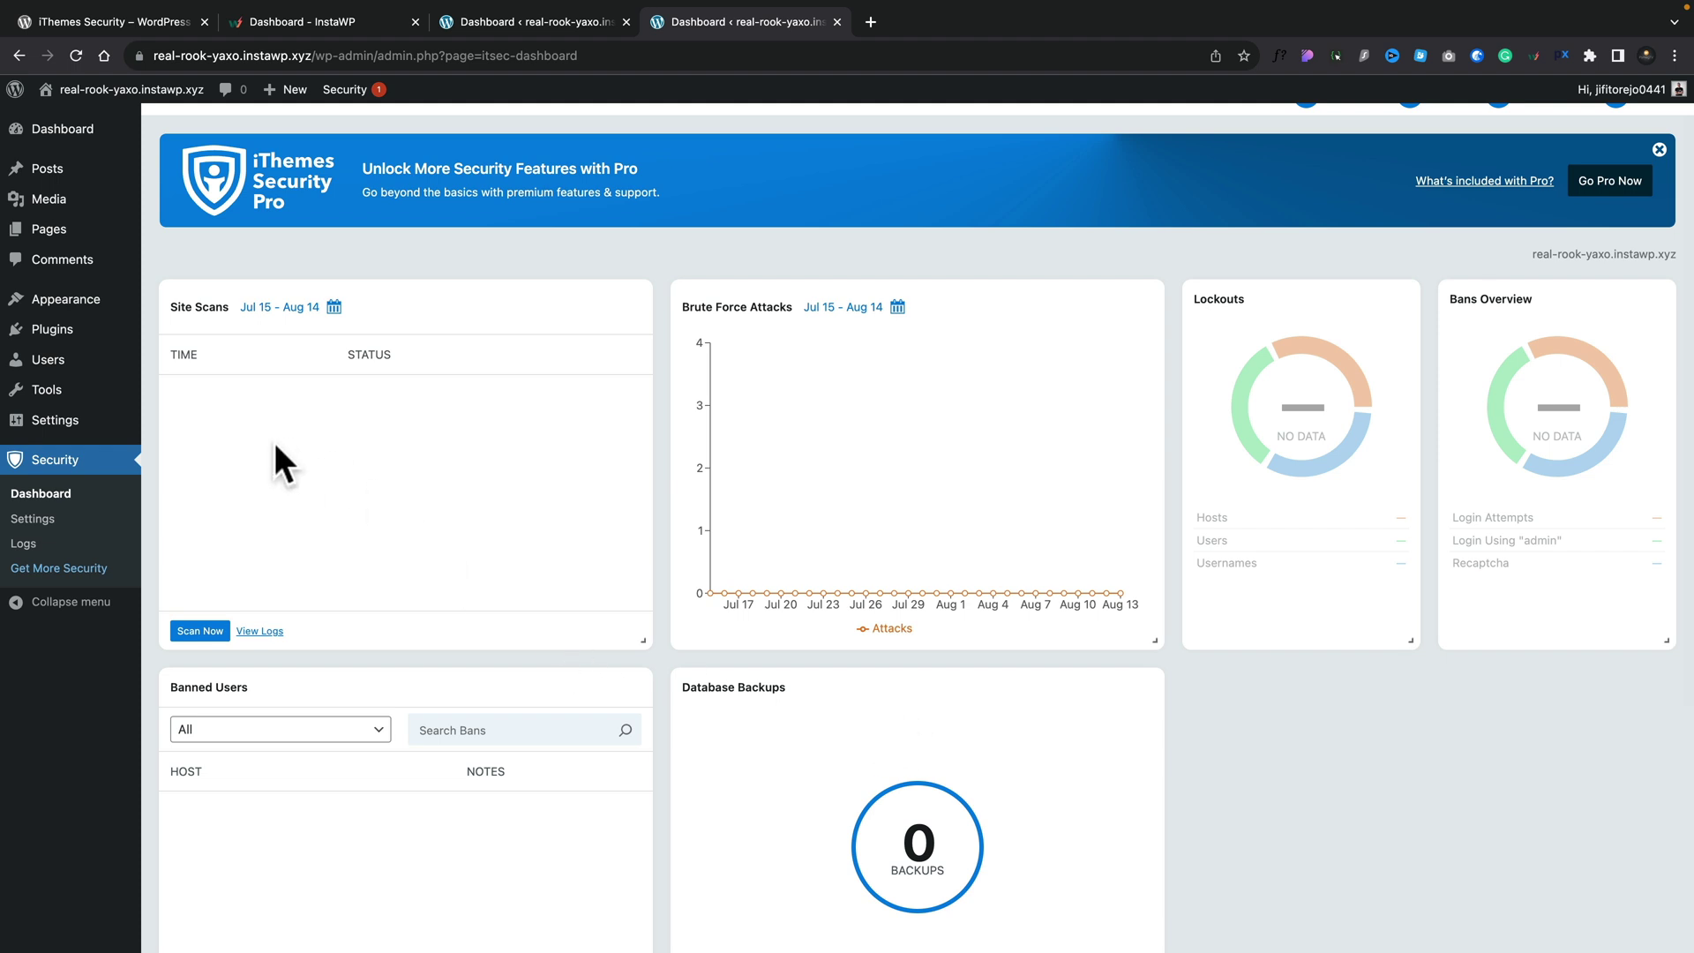
- Run a site scan from the security dashboard and close its results
click(201, 628)
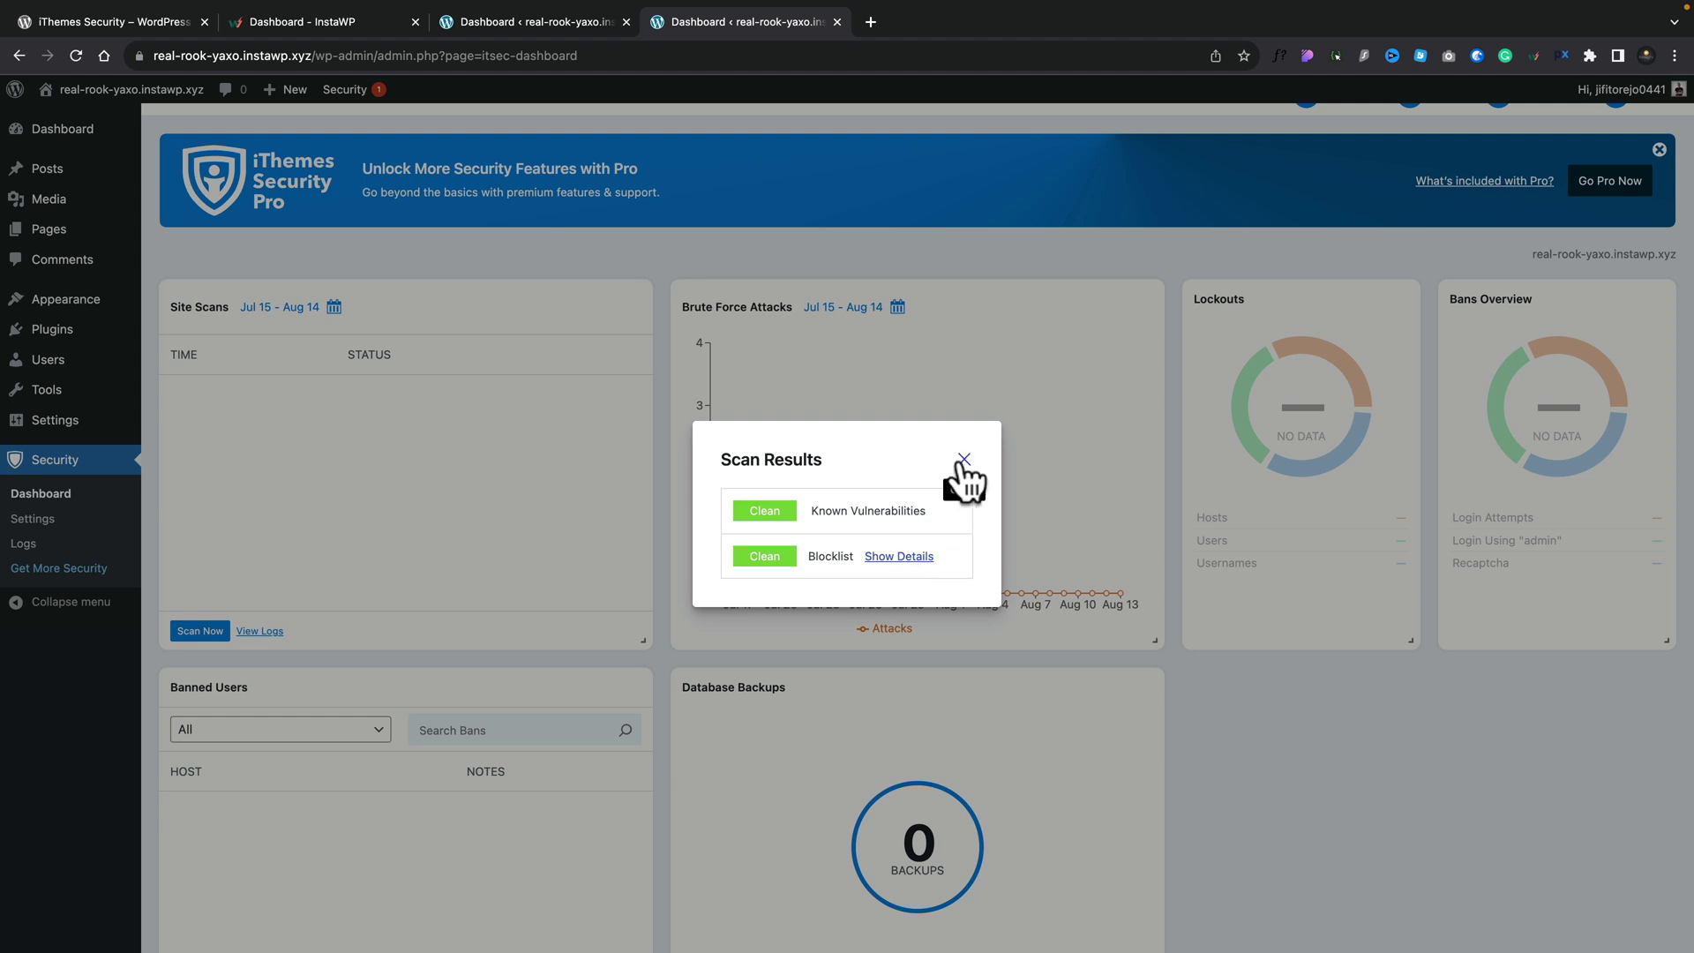
click(963, 459)
mouse_move(933, 478)
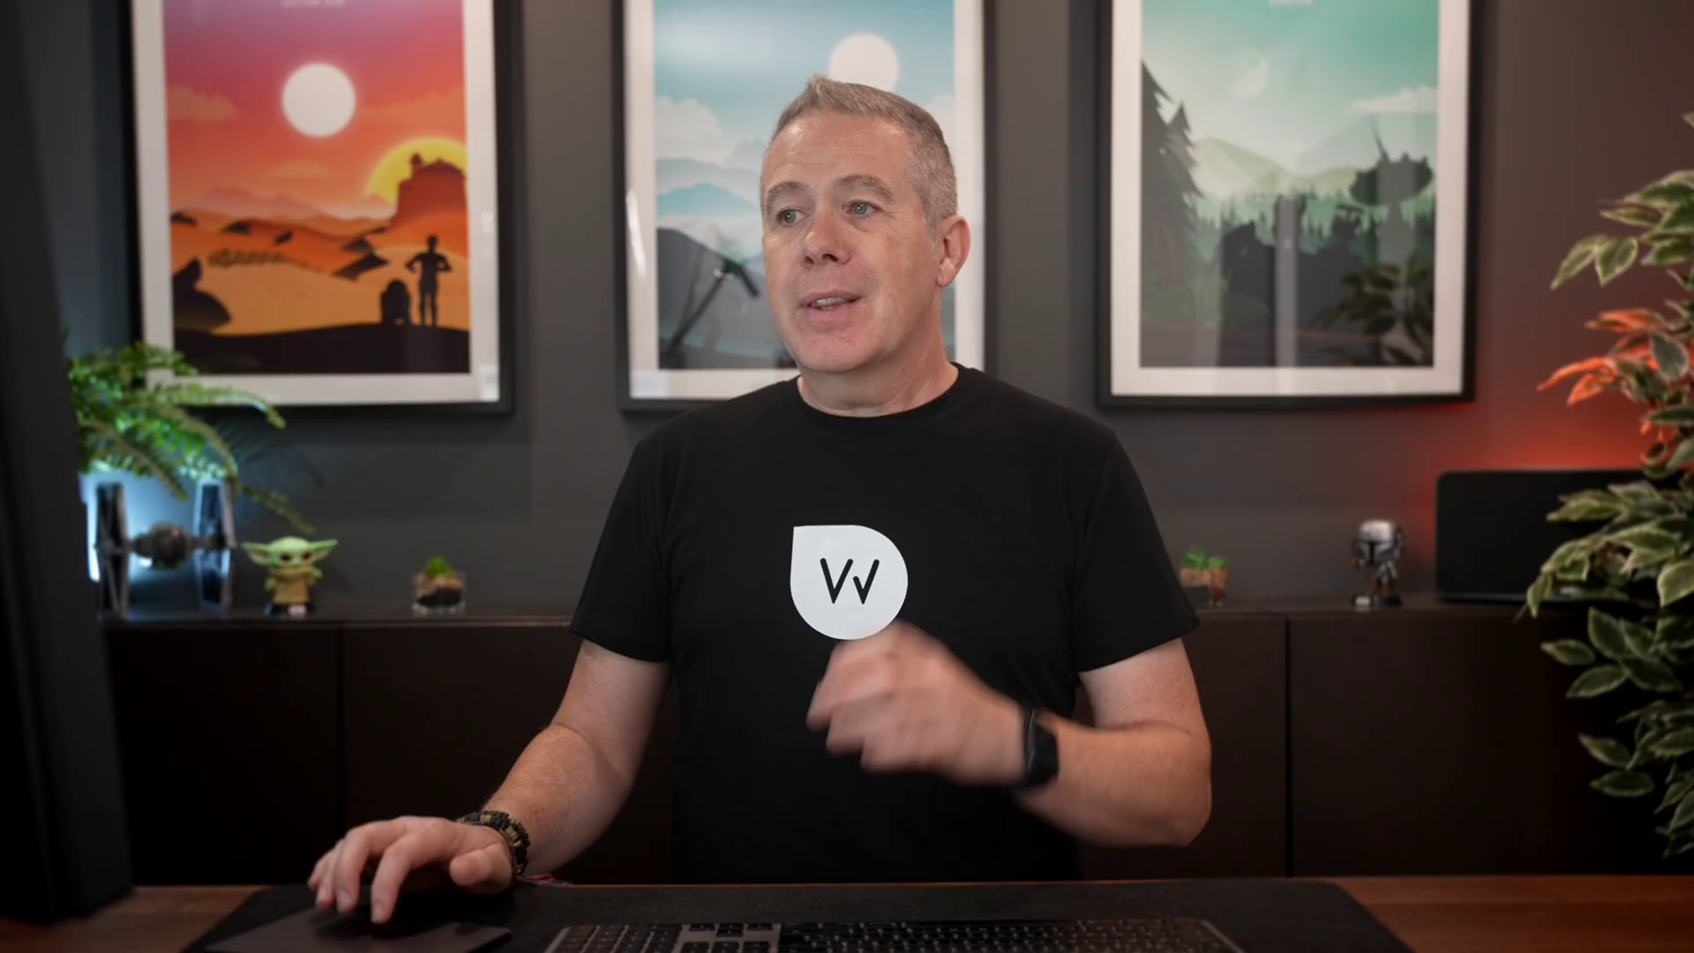
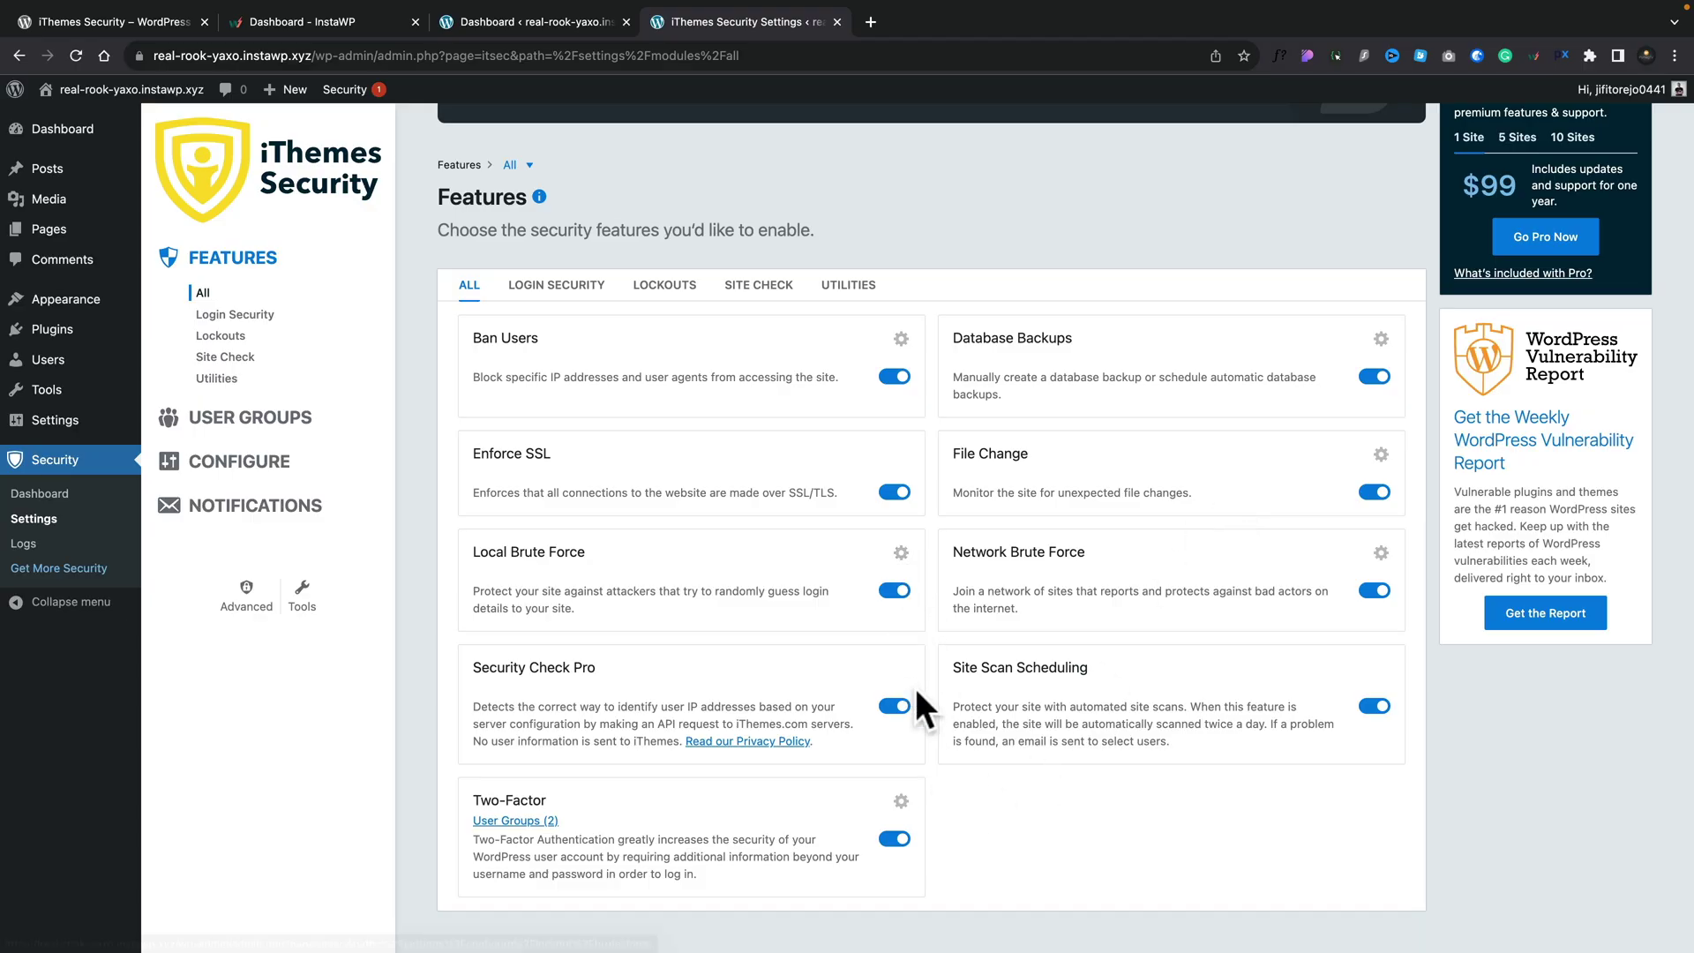
- Set the Two-Factor authentication methods to Select Methods Manually with only Email available, and save the settings
click(900, 803)
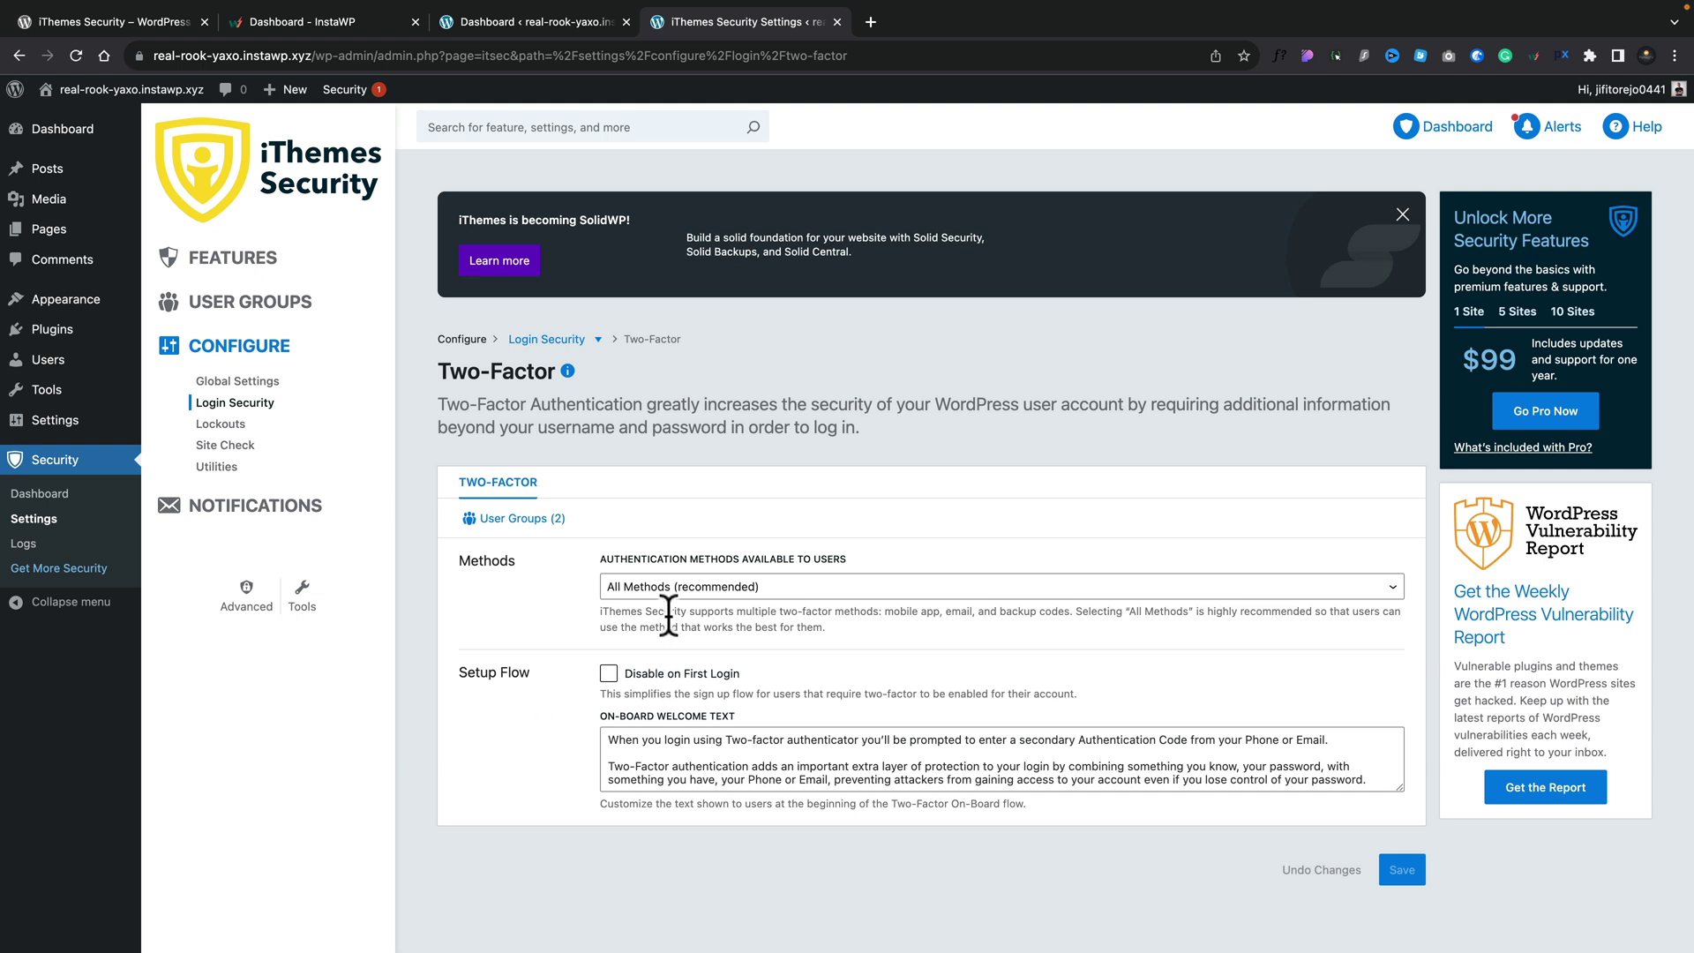
click(804, 592)
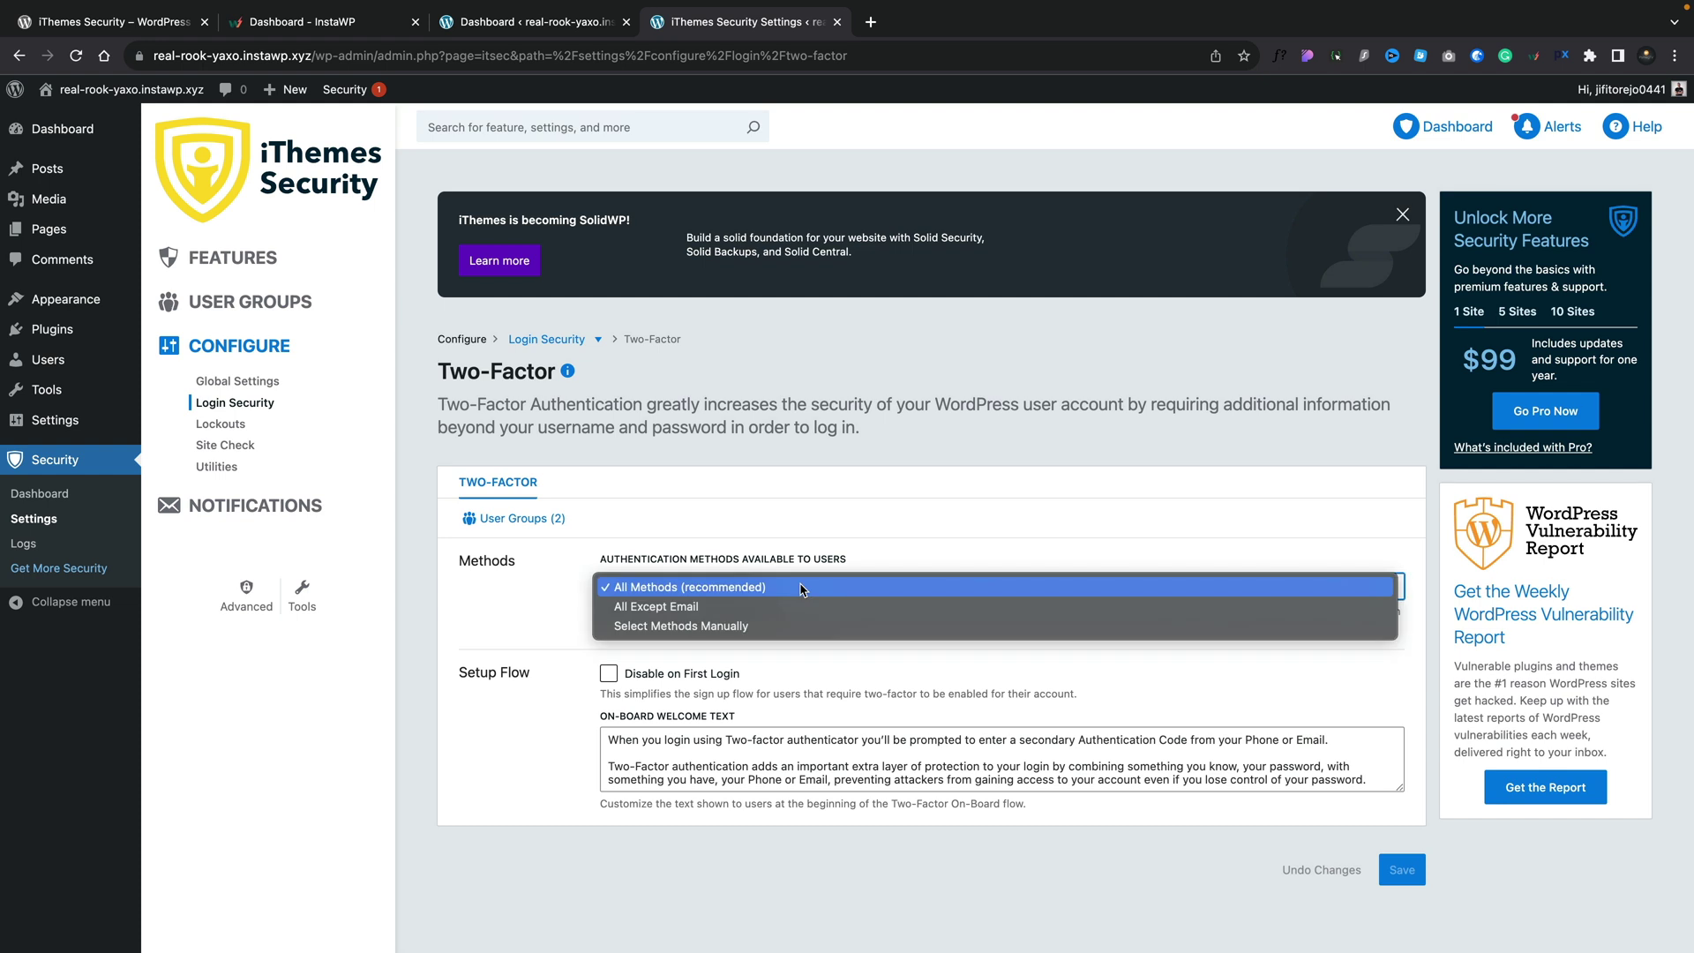
click(744, 623)
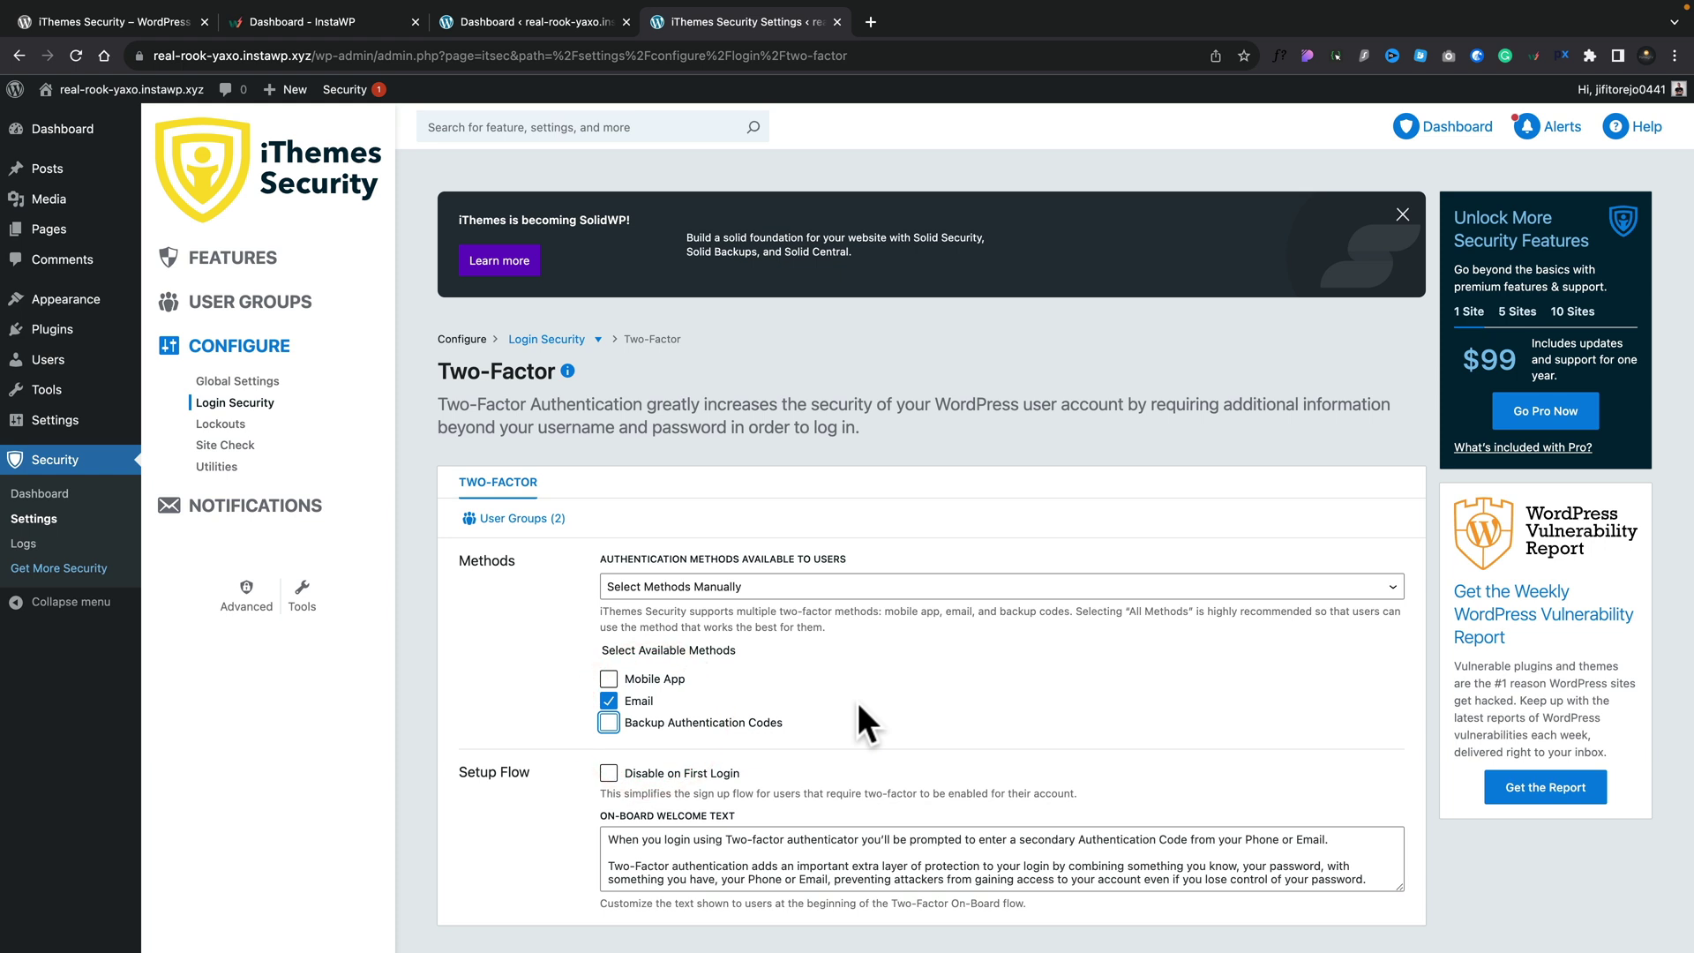
scroll(858, 703, down, 2)
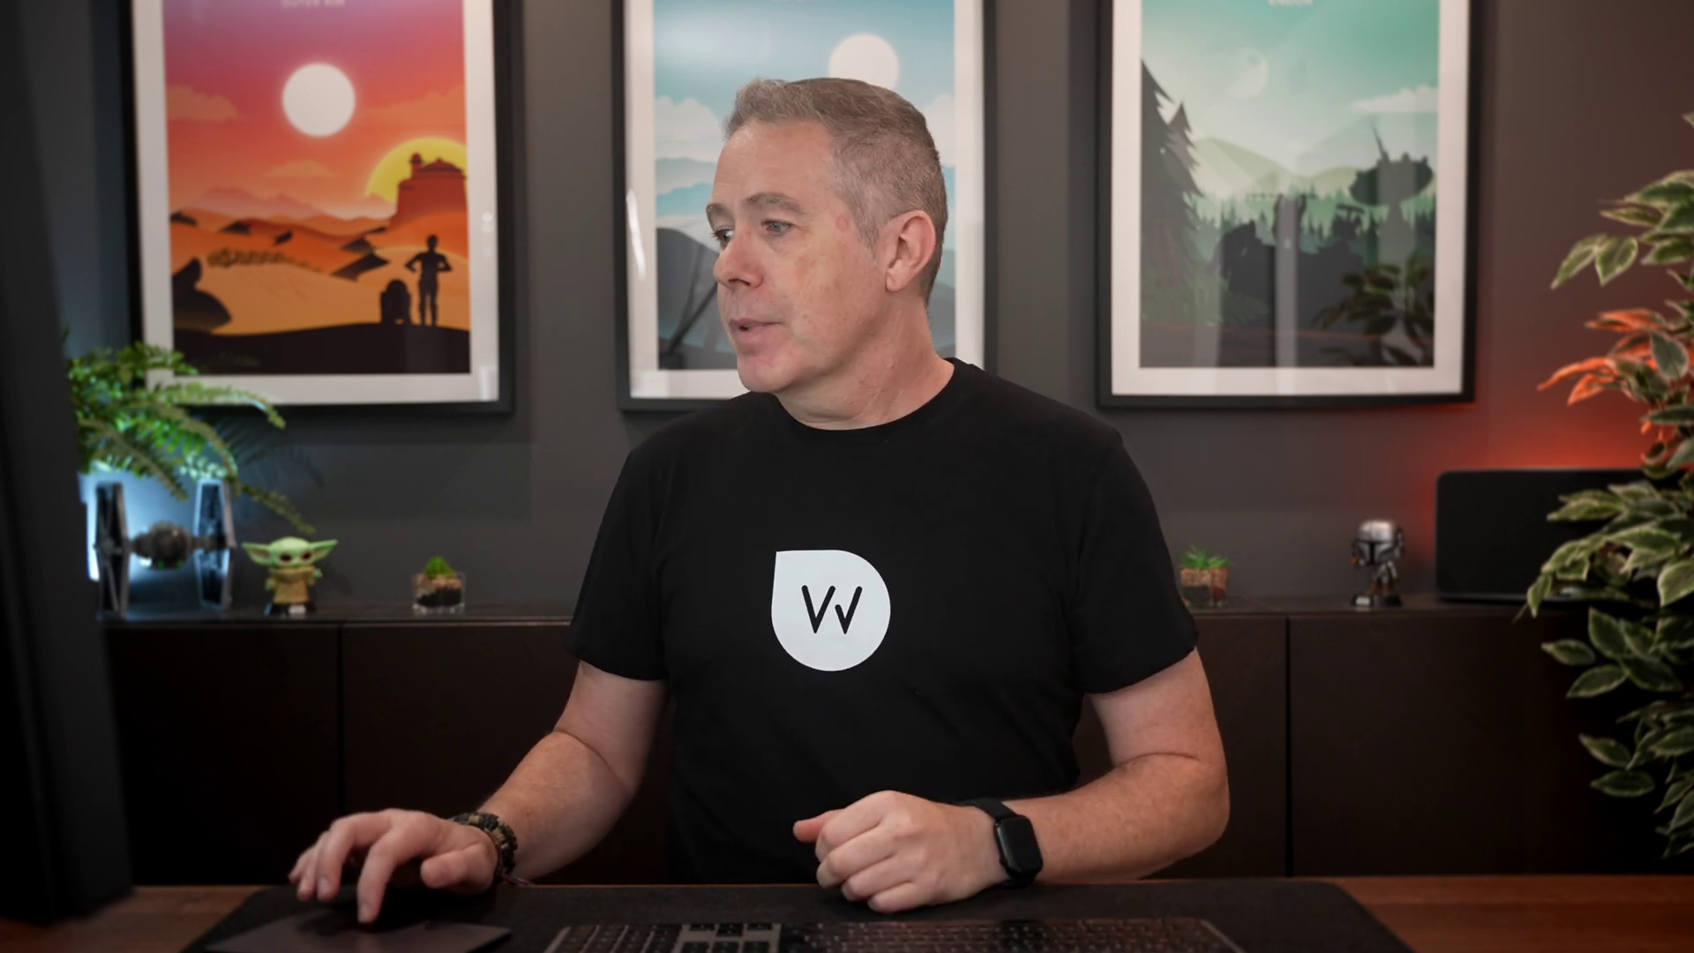
click(1412, 895)
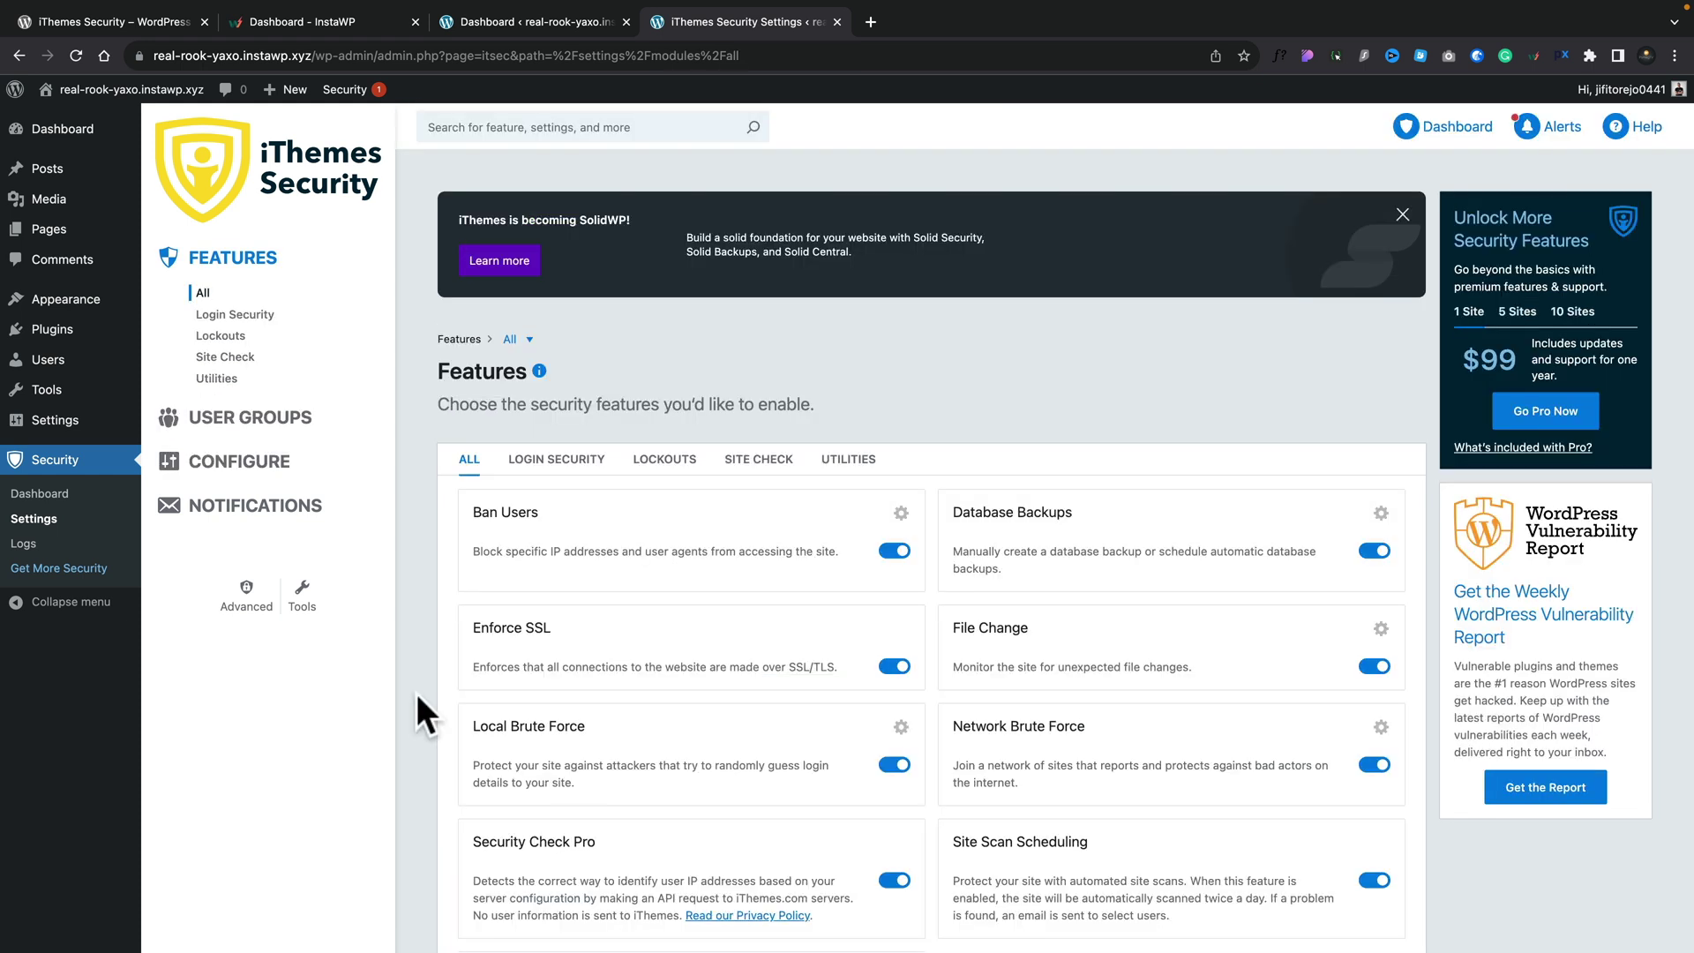
- Open the Database Backups feature's settings and review the scheduling, configuration and backup table options
scroll(686, 727, down, 2)
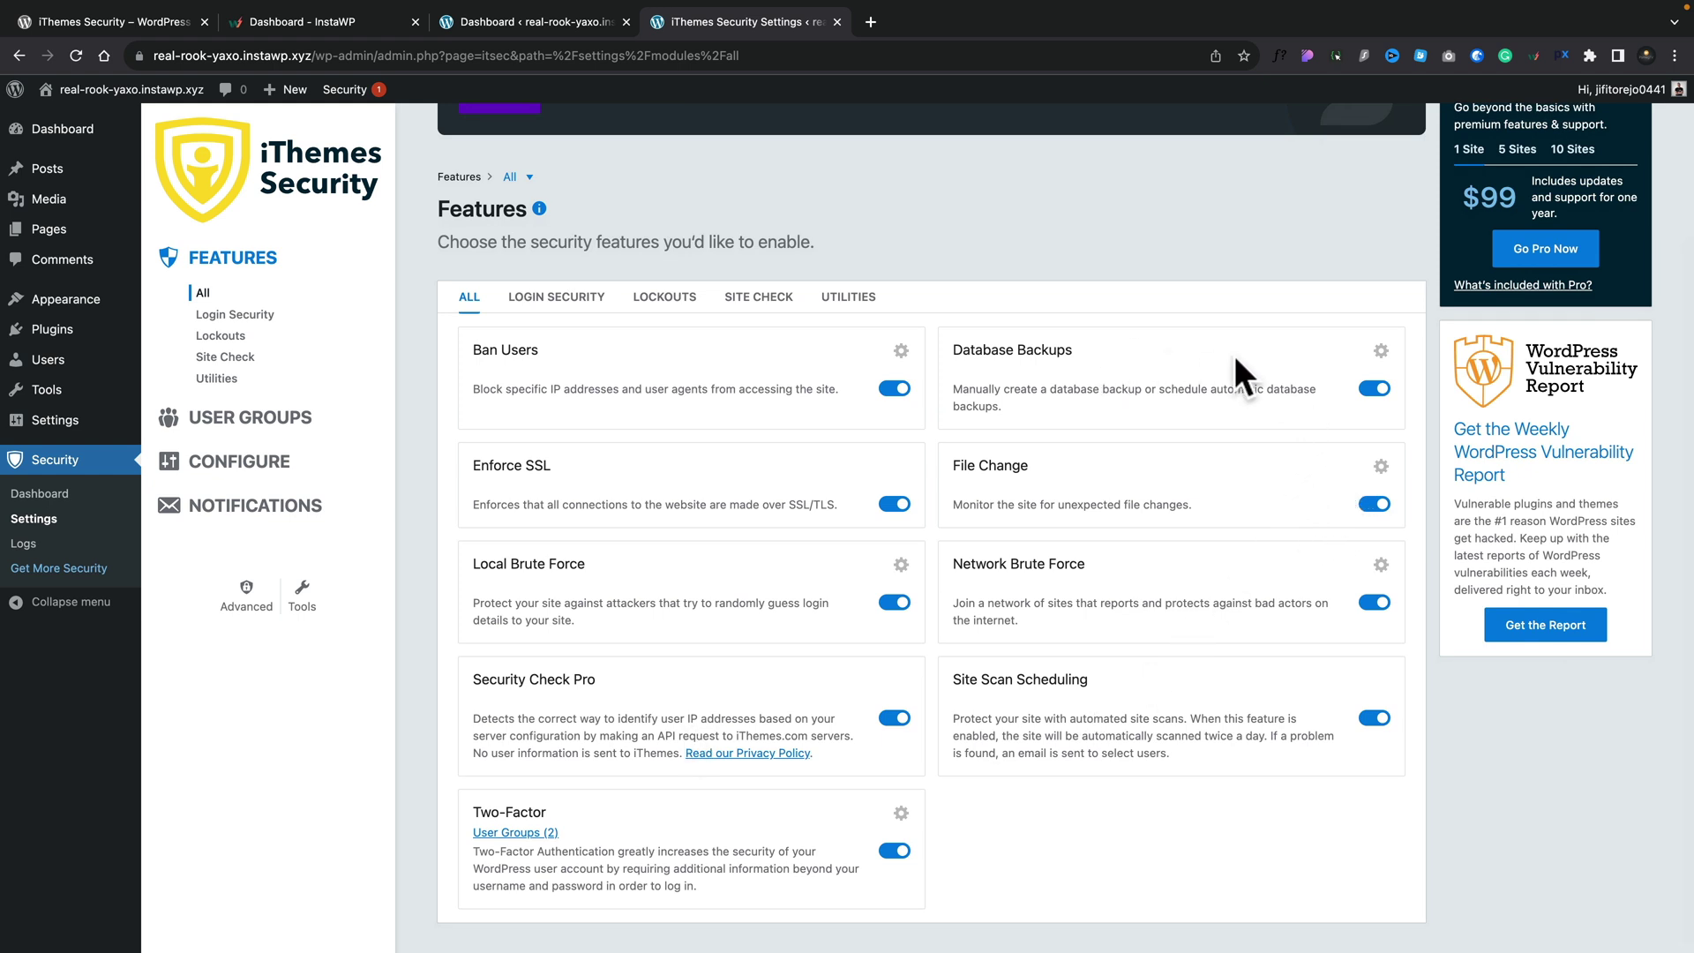
click(1381, 351)
scroll(1118, 497, down, 2)
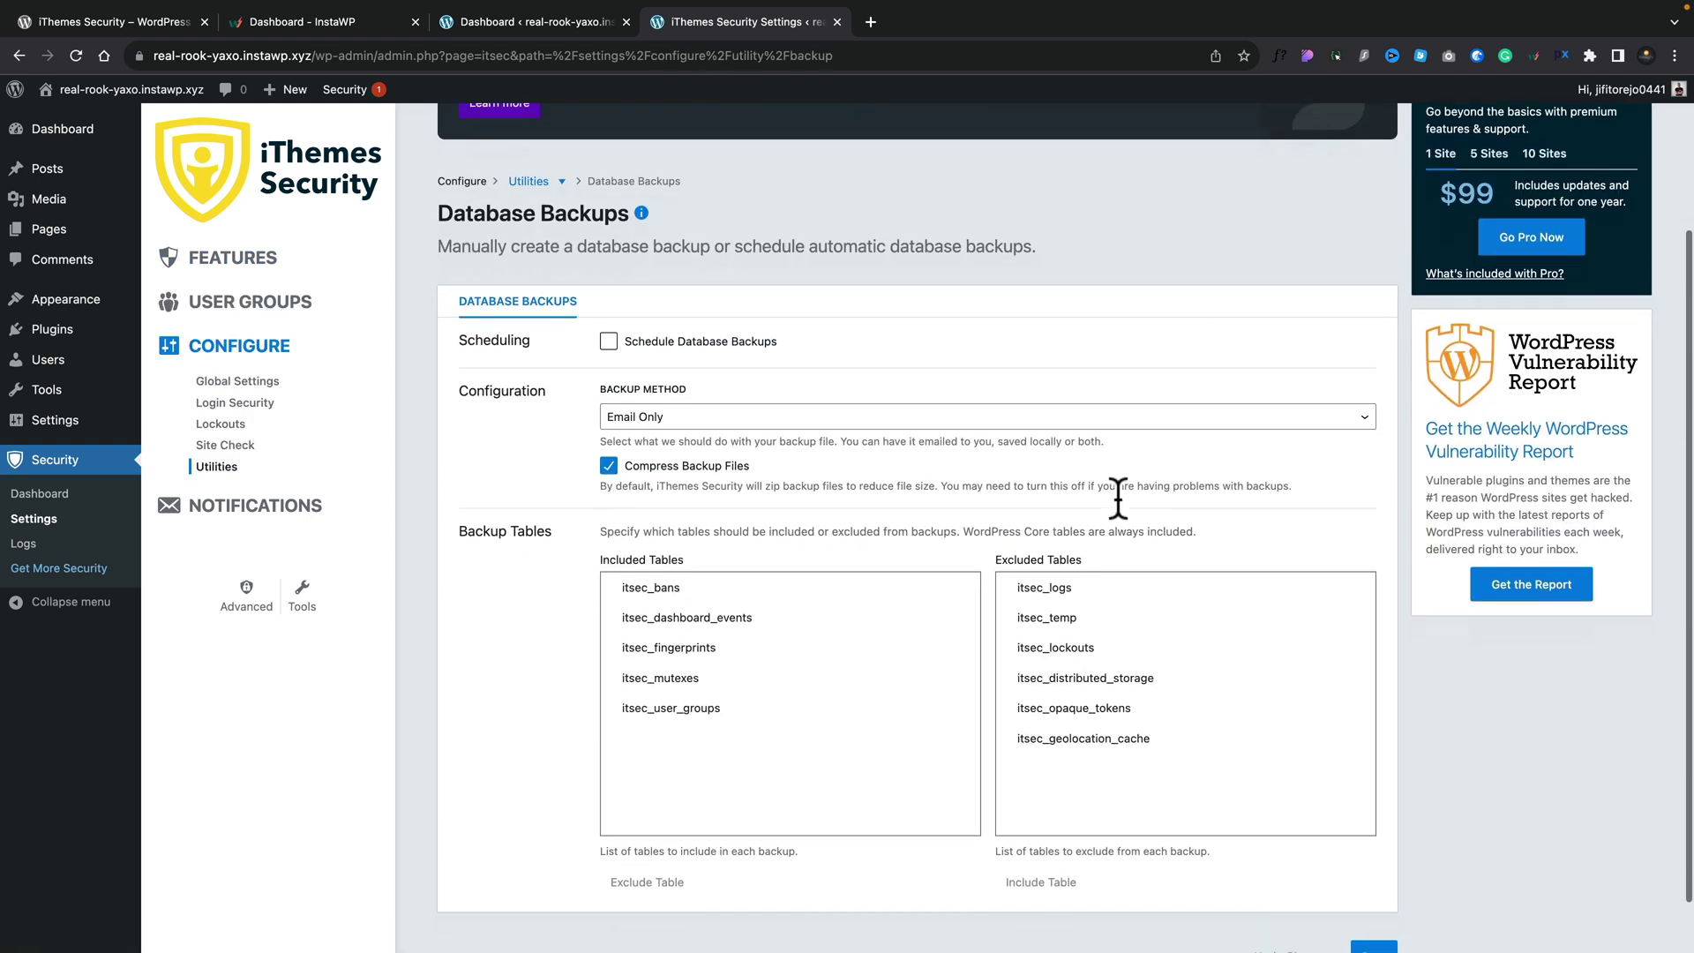
scroll(1118, 497, down, 1)
- Try enabling scheduled database backups, look through the backup methods, and turn scheduling off again
click(609, 296)
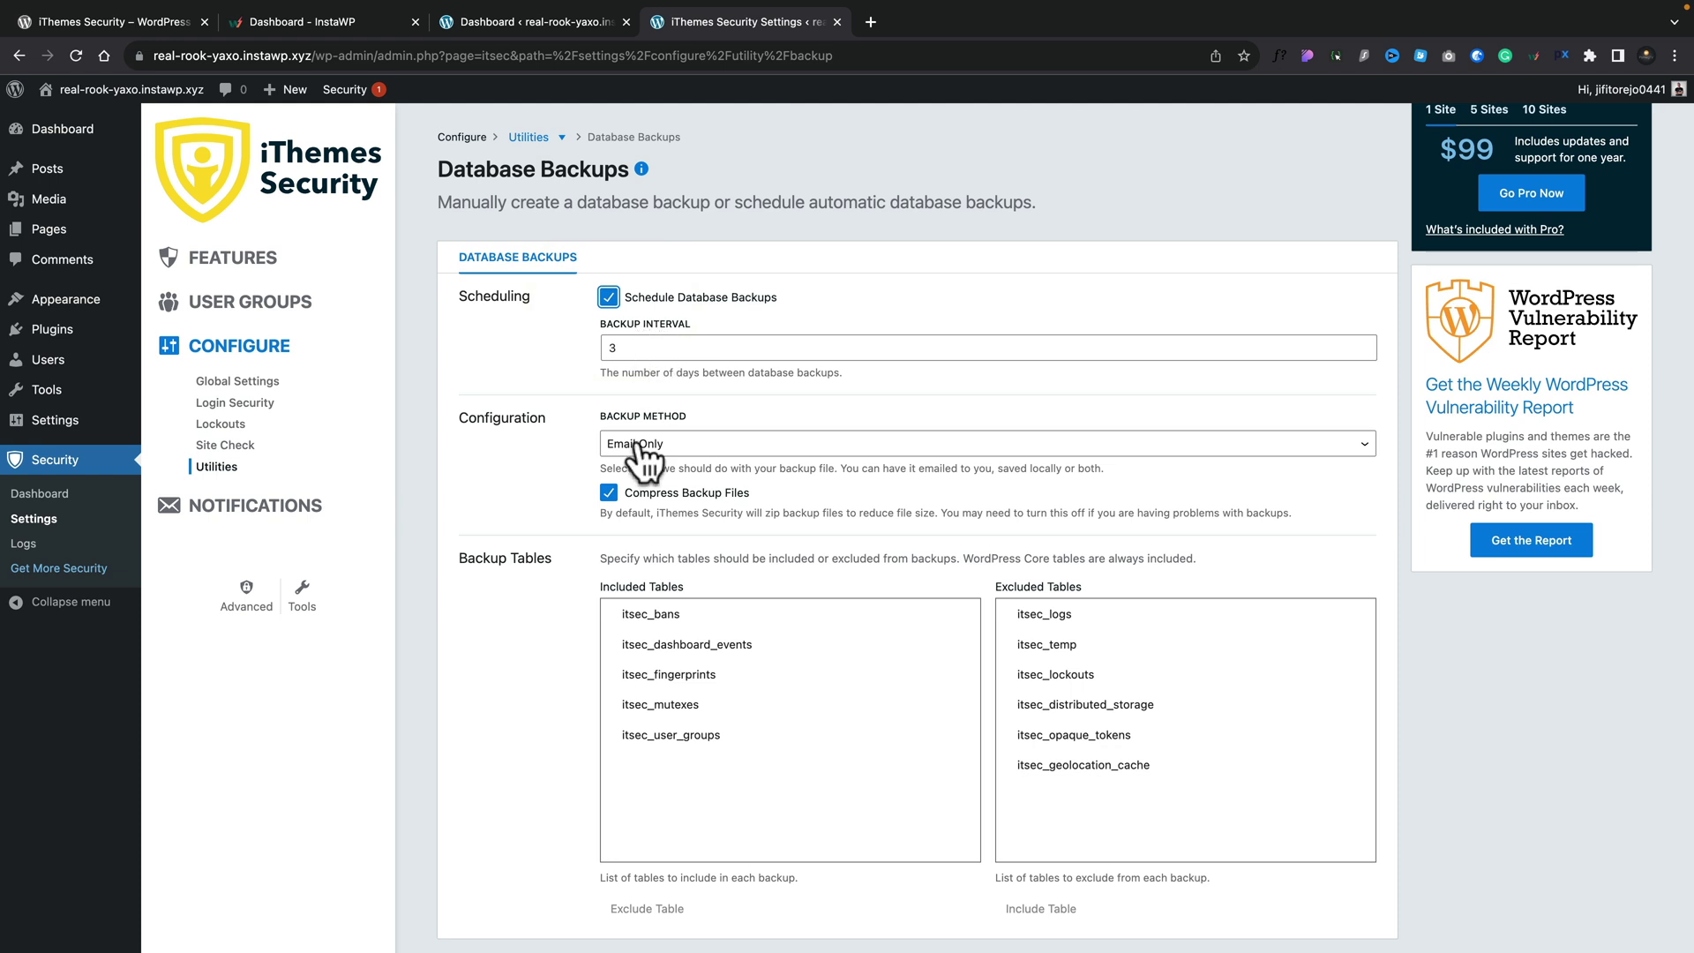
click(688, 444)
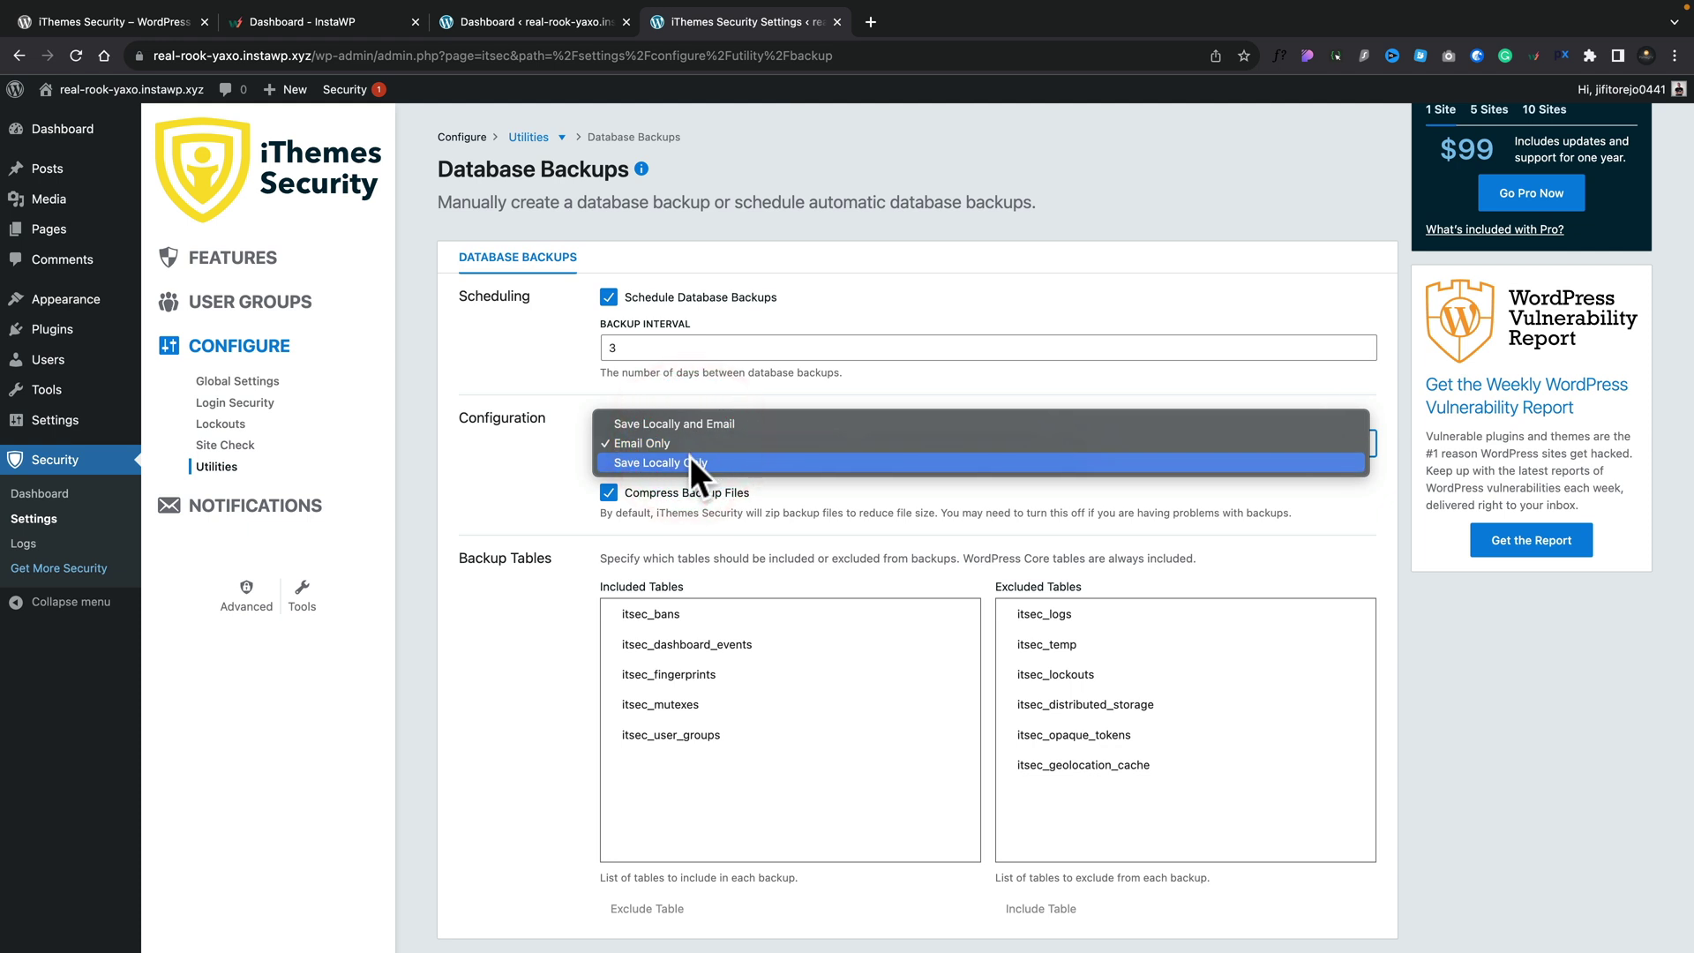
click(506, 449)
click(610, 297)
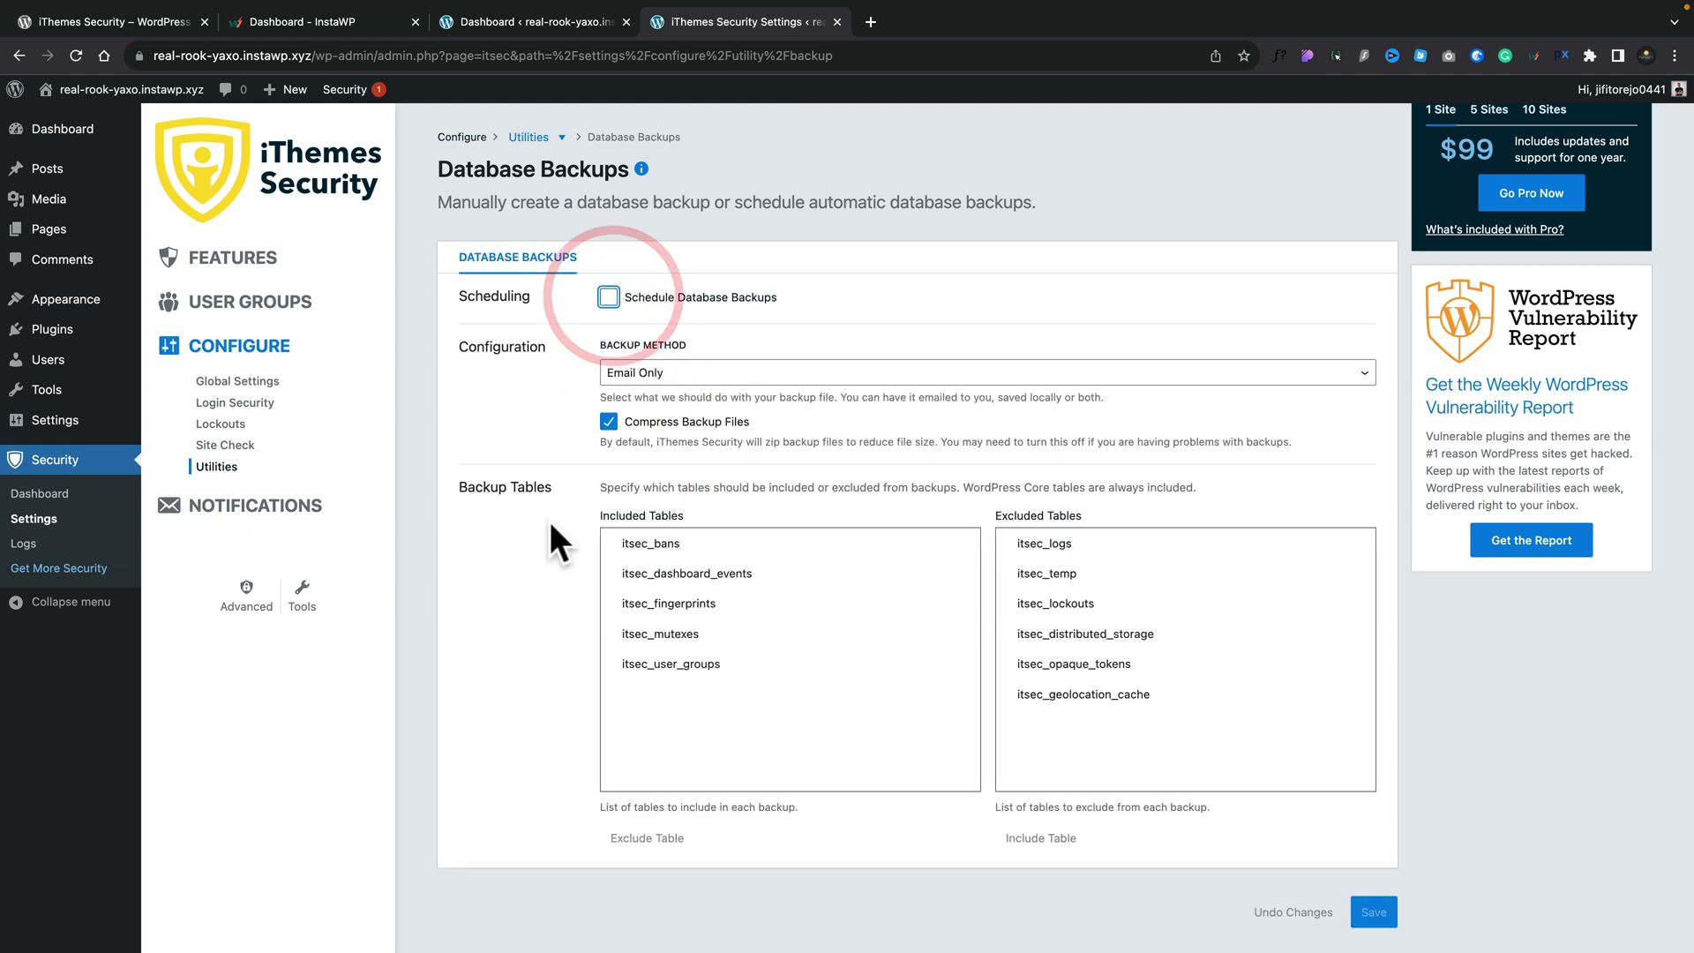